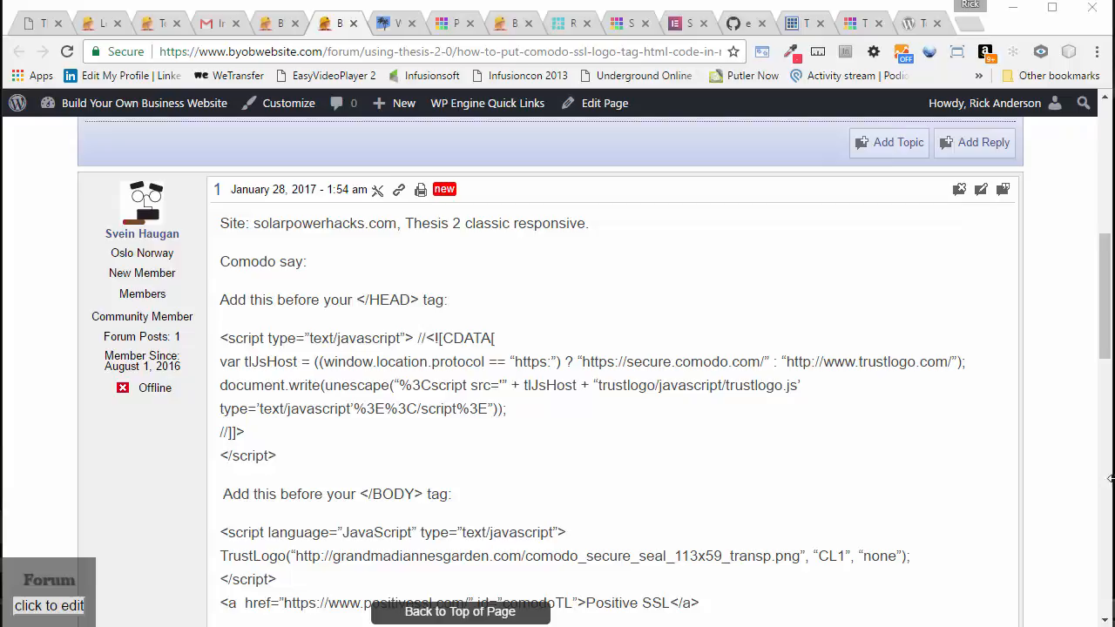
Switch to the Thesis admin page of the test site and open the box management page
{"action": "left_click", "coordinate": [803, 24]}
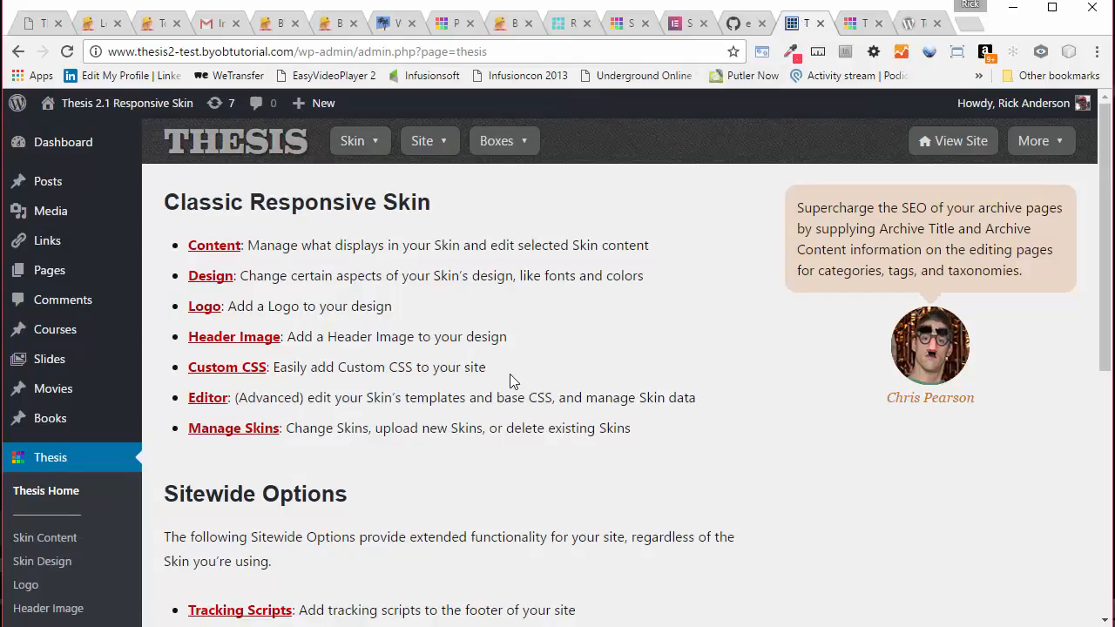
{"action": "mouse_move", "coordinate": [508, 150]}
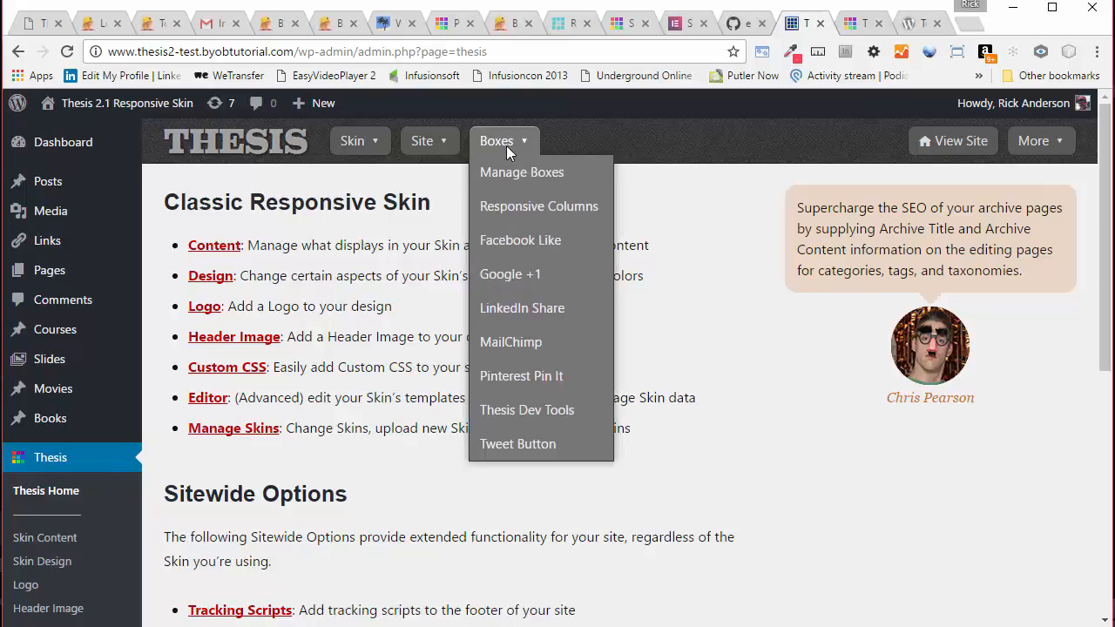
{"action": "left_click", "coordinate": [514, 172]}
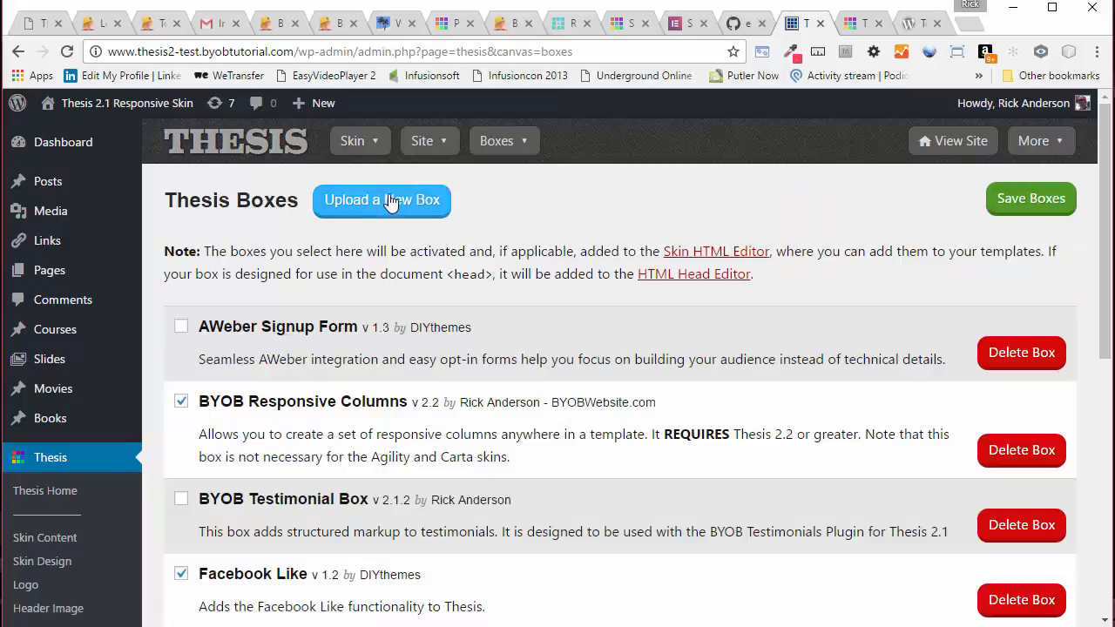
Upload byob-page-specific-scripts.zip as a new Thesis box, activate BYOB Page Specific Scripts and save the boxes
{"action": "left_click", "coordinate": [392, 199]}
{"action": "left_click", "coordinate": [314, 263]}
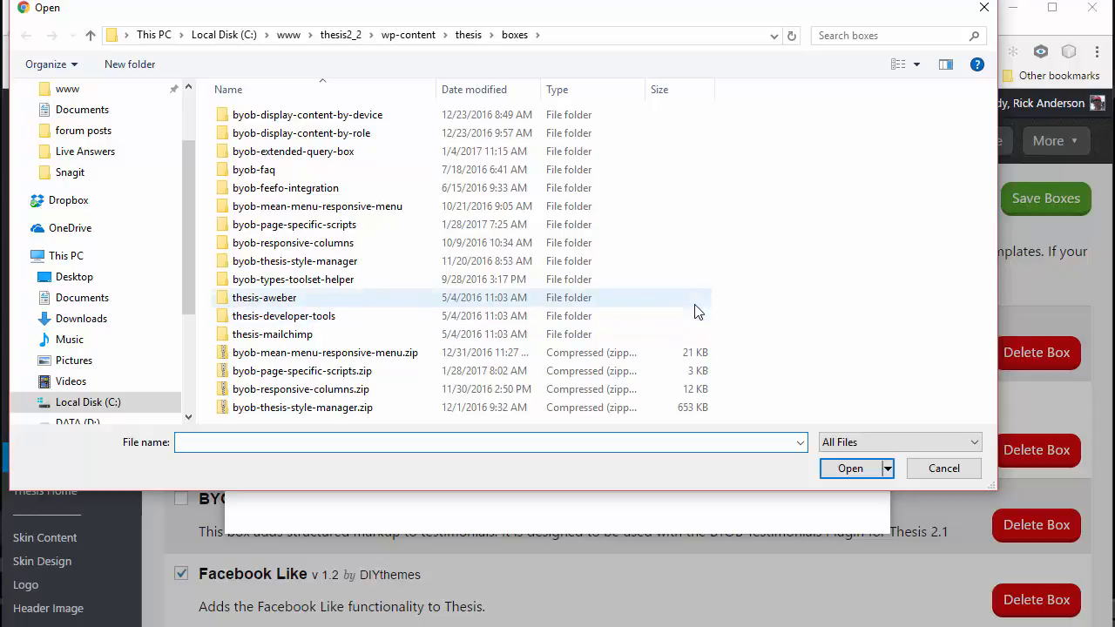
{"action": "left_click", "coordinate": [267, 374]}
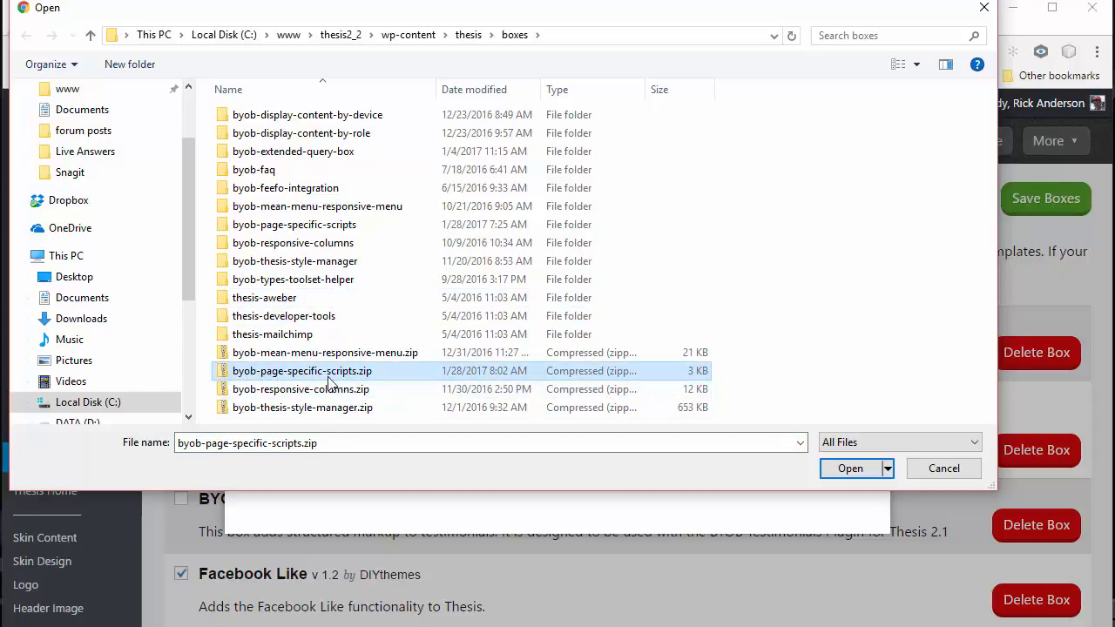
{"action": "left_click", "coordinate": [869, 473]}
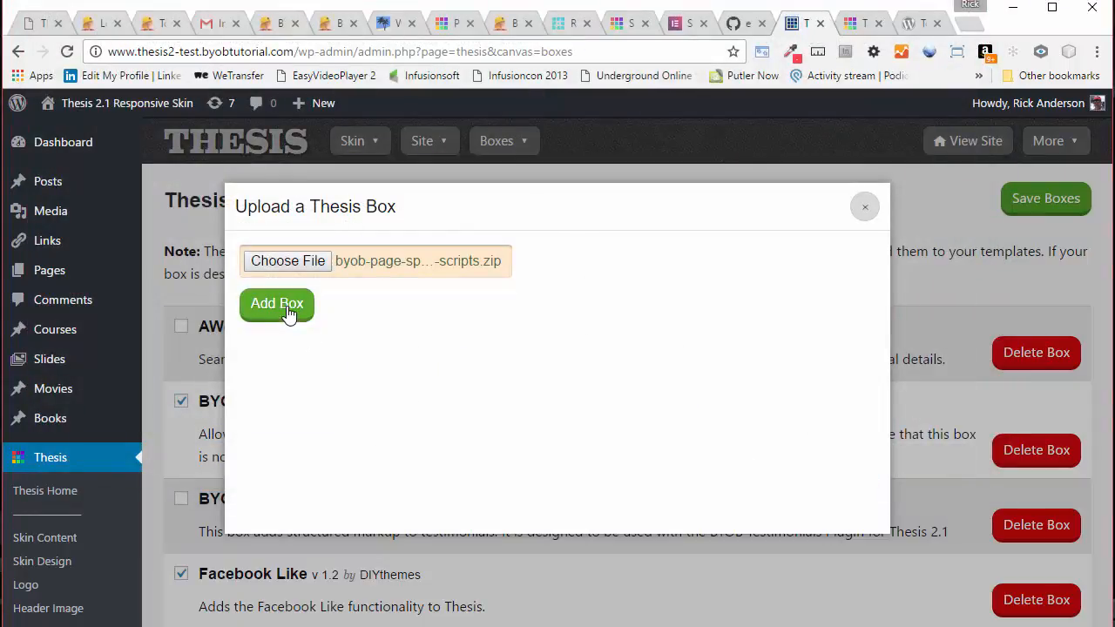
{"action": "left_click", "coordinate": [290, 312]}
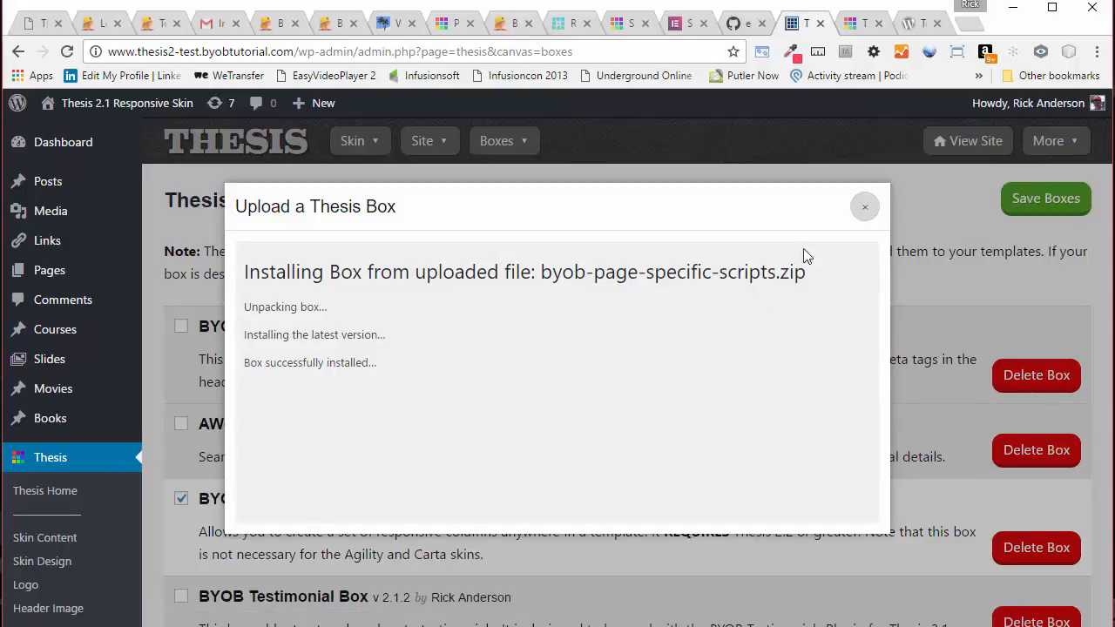
{"action": "left_click", "coordinate": [869, 209]}
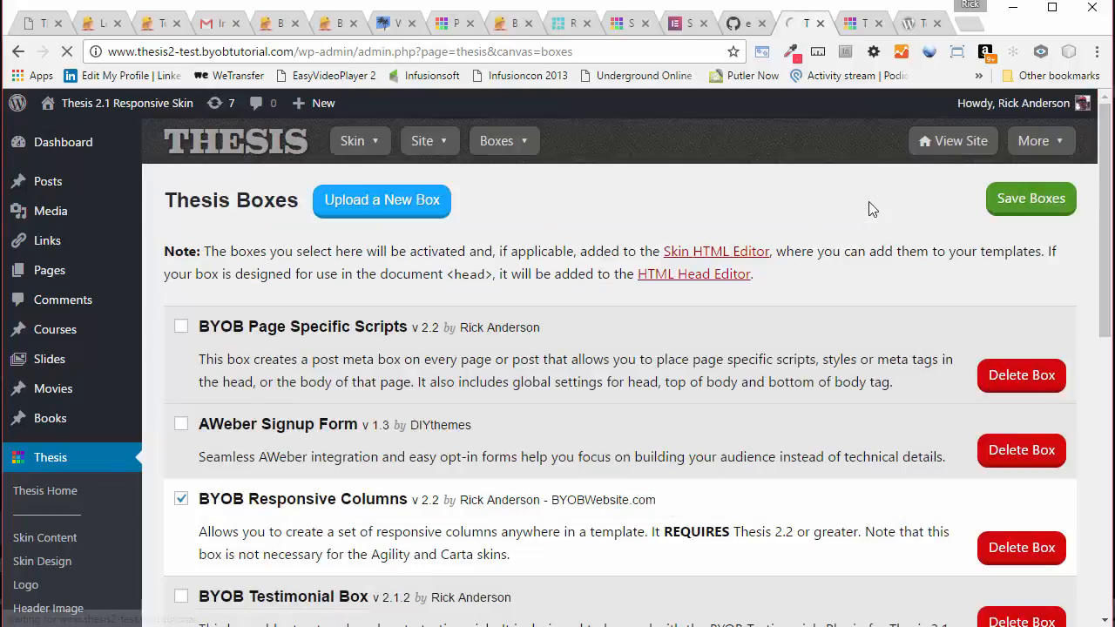
{"action": "left_click", "coordinate": [181, 327]}
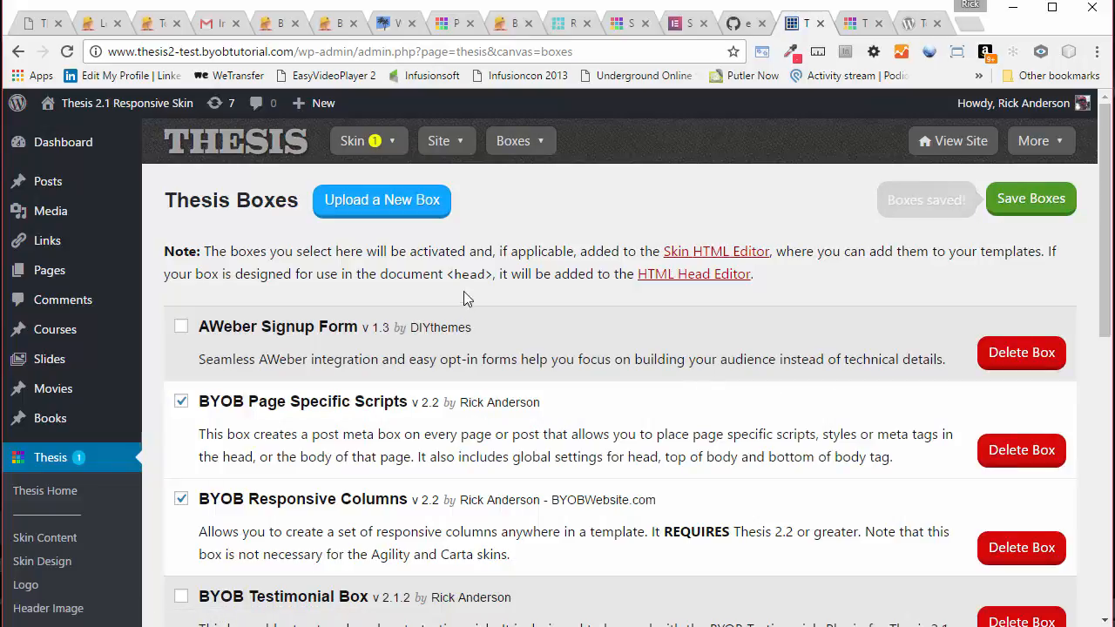
Open the Global Scripts settings and examine the script fields for the head, opening body tag and closing body tag
{"action": "mouse_move", "coordinate": [455, 139]}
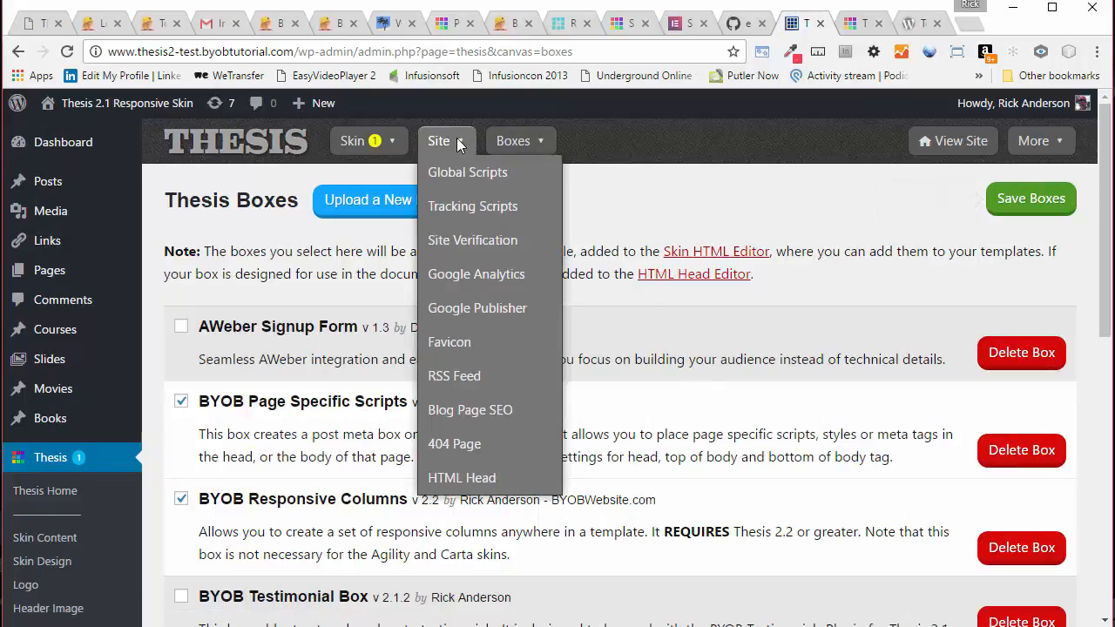
{"action": "left_click", "coordinate": [509, 179]}
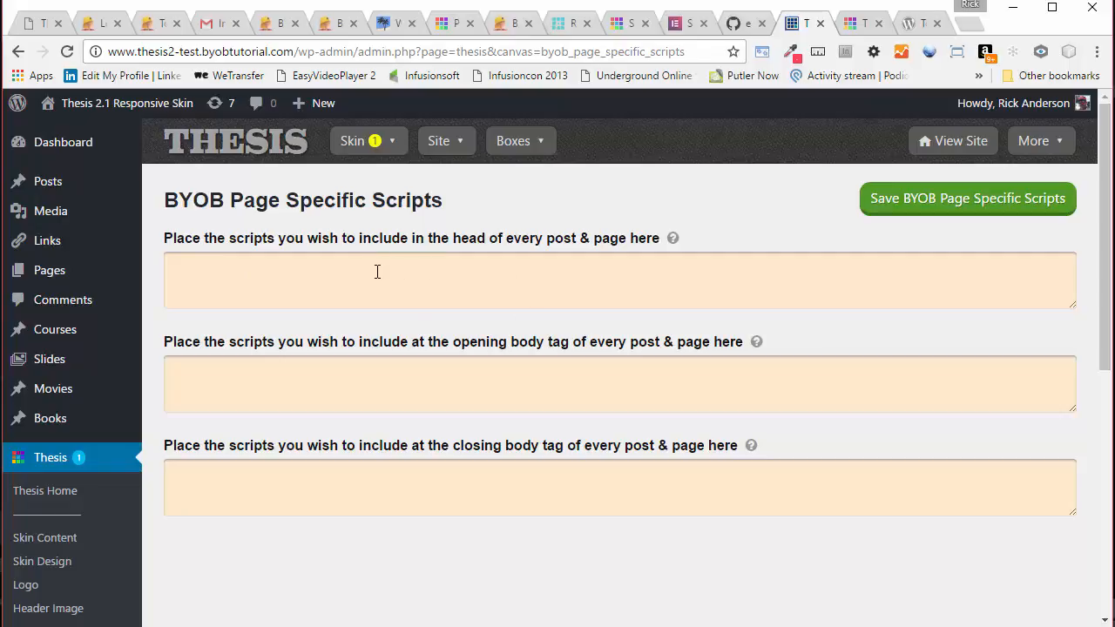
{"action": "left_click", "coordinate": [315, 271]}
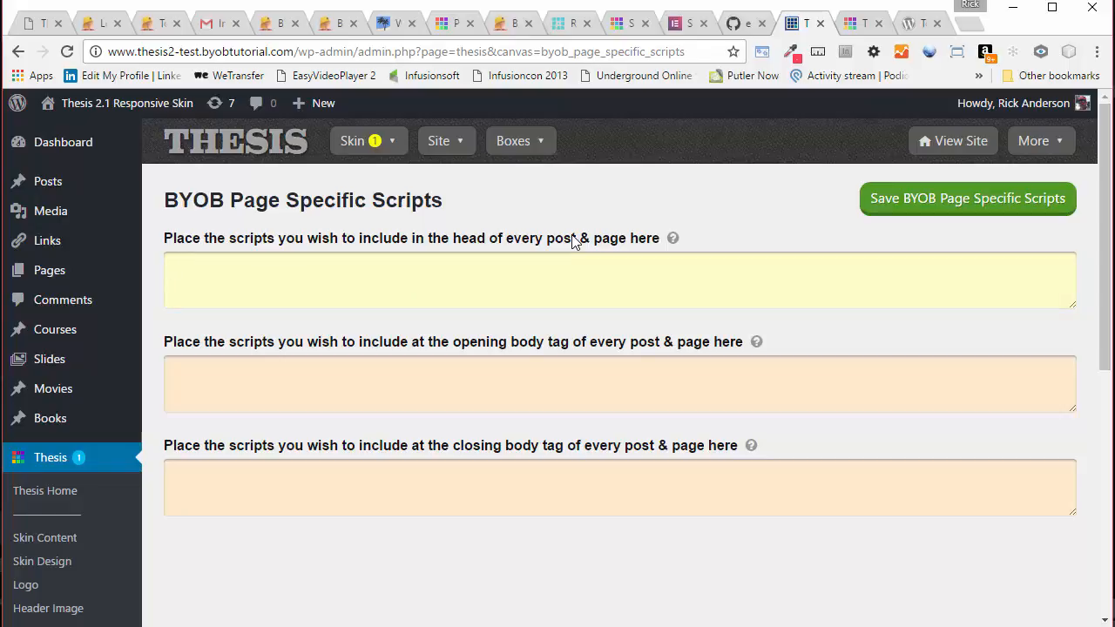
{"action": "left_click", "coordinate": [371, 367]}
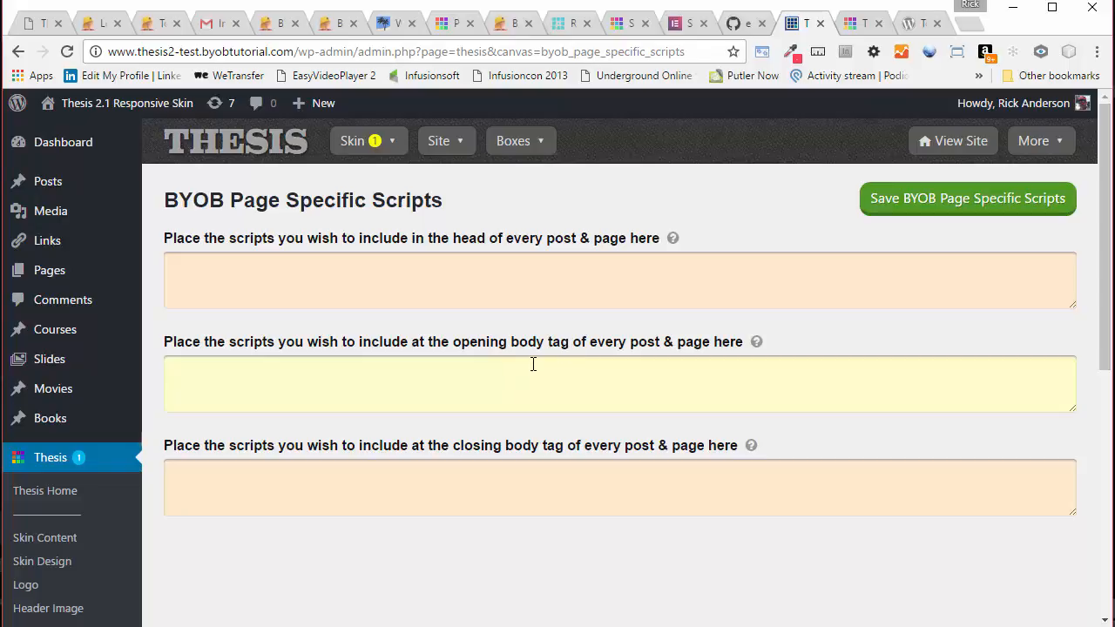
{"action": "left_click", "coordinate": [414, 487]}
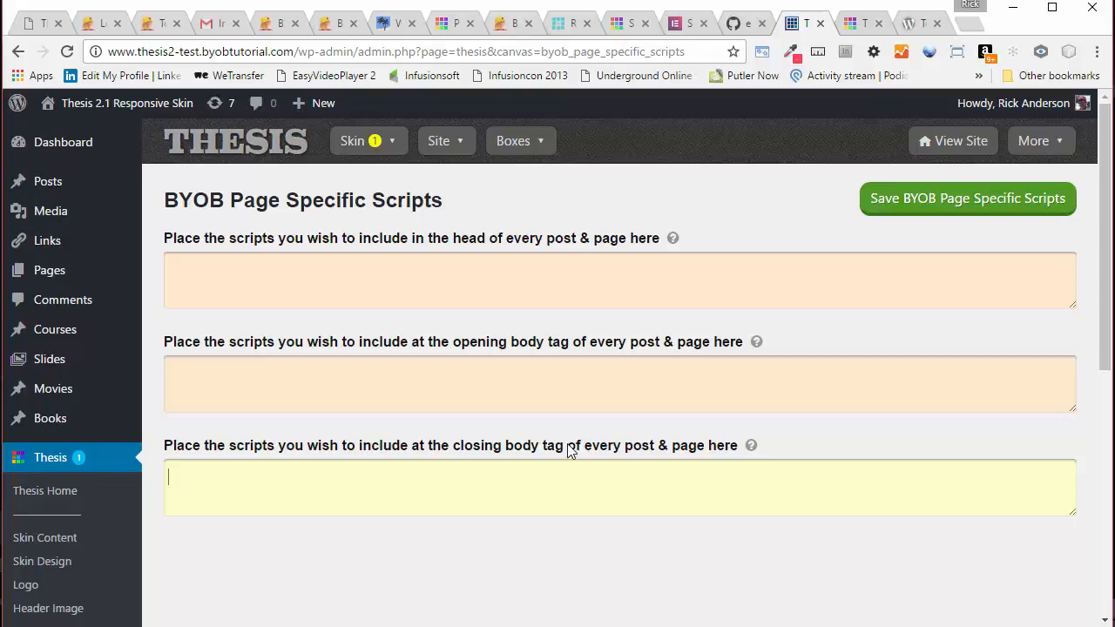
{"action": "left_click", "coordinate": [476, 377]}
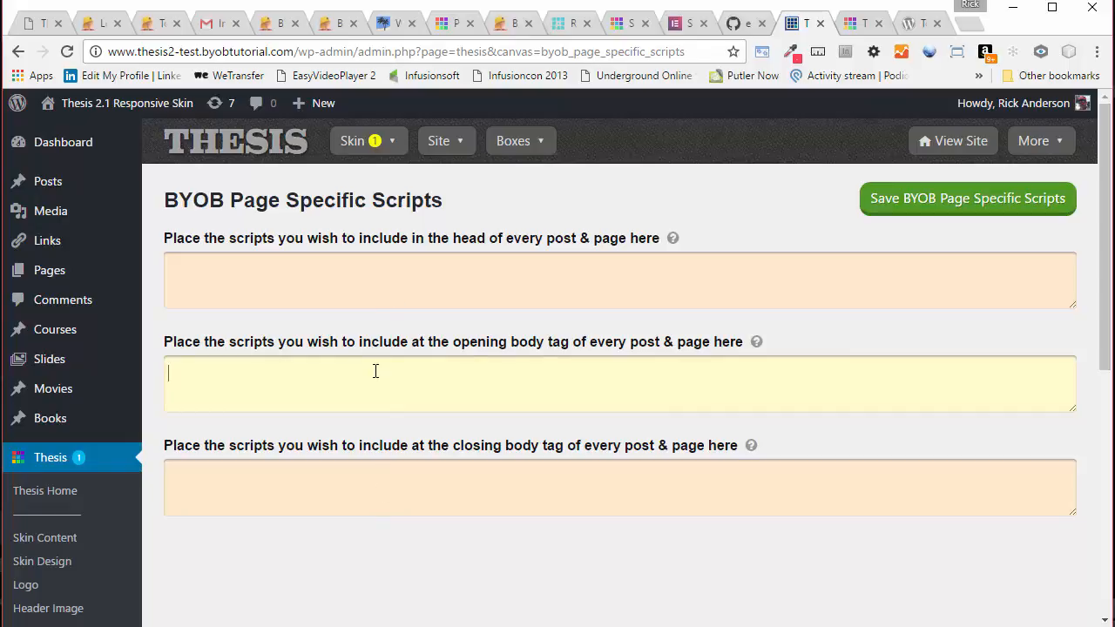
{"action": "left_click", "coordinate": [334, 474]}
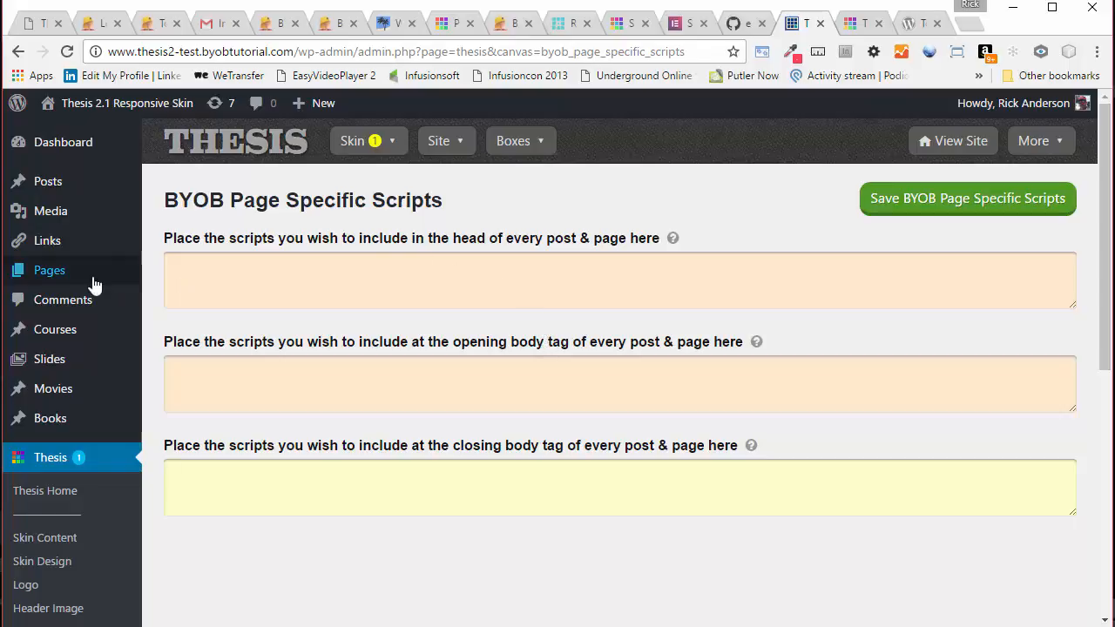
Open a blank new page, examine its BYOB Page Specific Script Settings and placement options, and return to the Global Scripts settings
{"action": "mouse_move", "coordinate": [58, 273]}
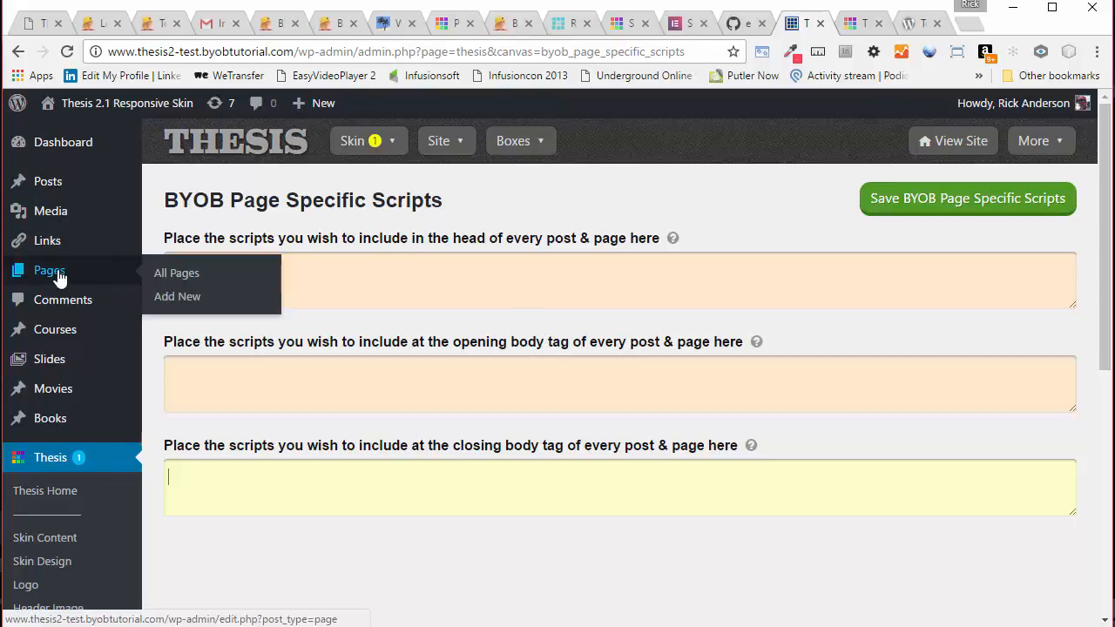
{"action": "left_click", "coordinate": [182, 298]}
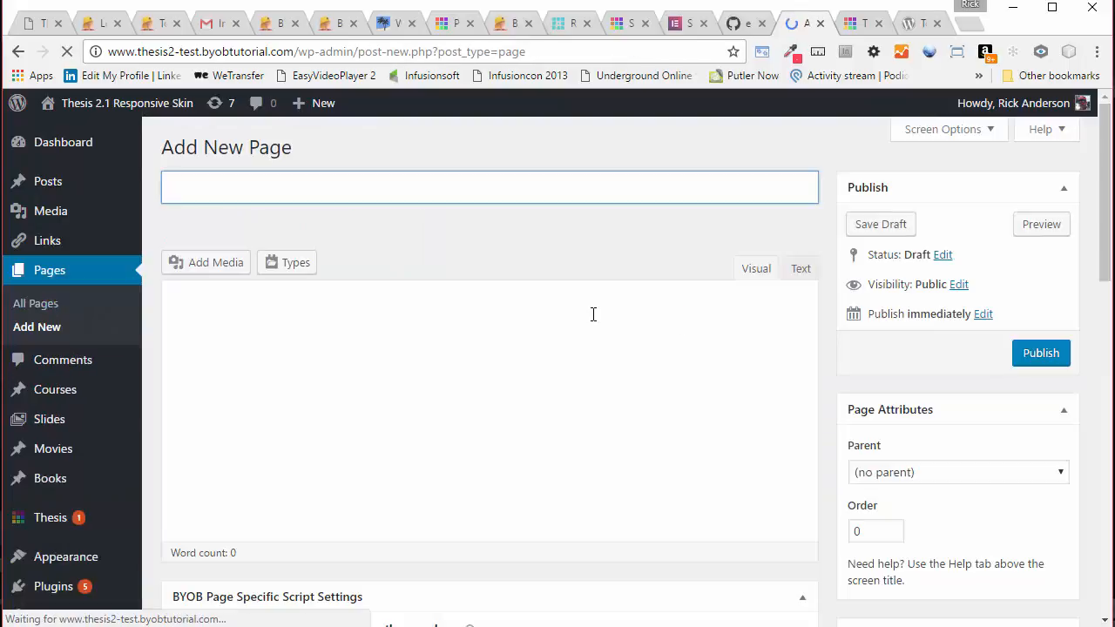
{"action": "left_click_drag", "start_coordinate": [1109, 181], "coordinate": [1108, 326]}
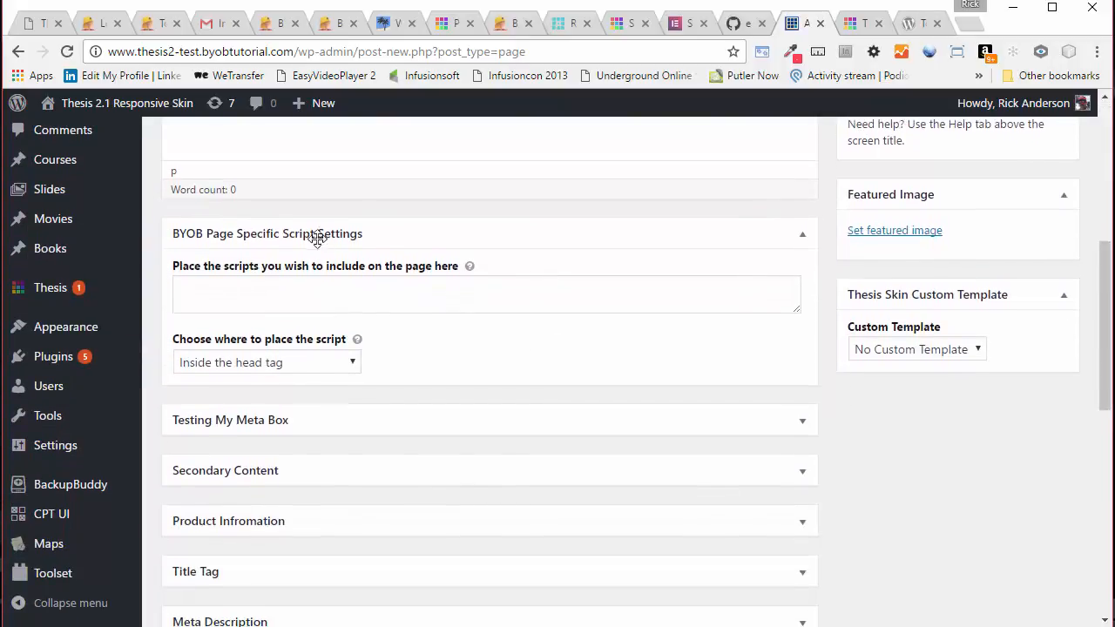
{"action": "left_click", "coordinate": [348, 305]}
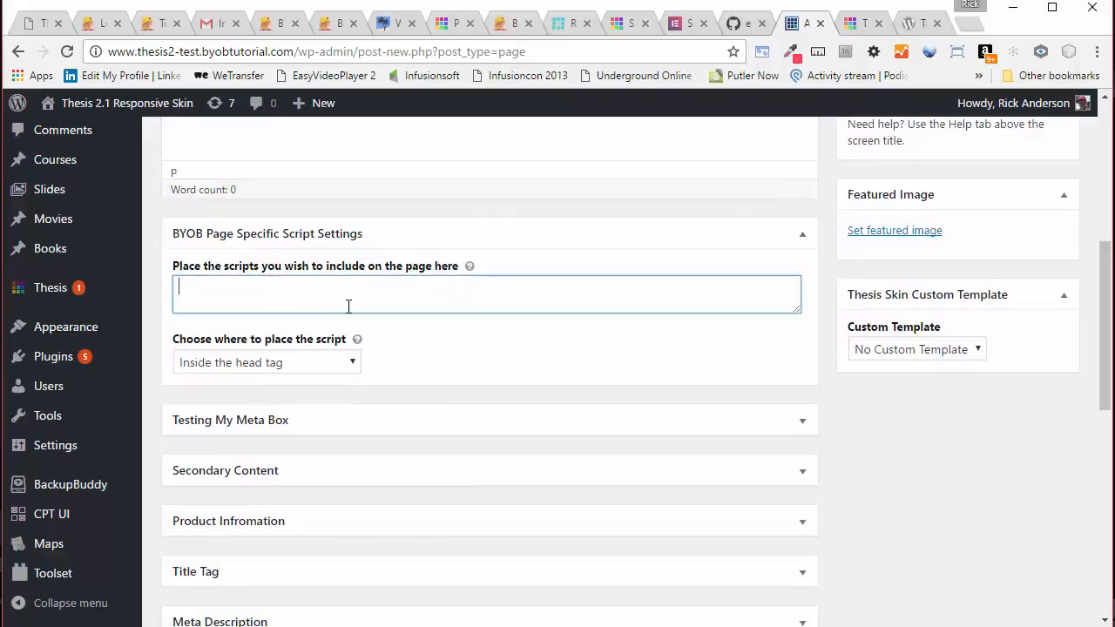
{"action": "left_click", "coordinate": [356, 365]}
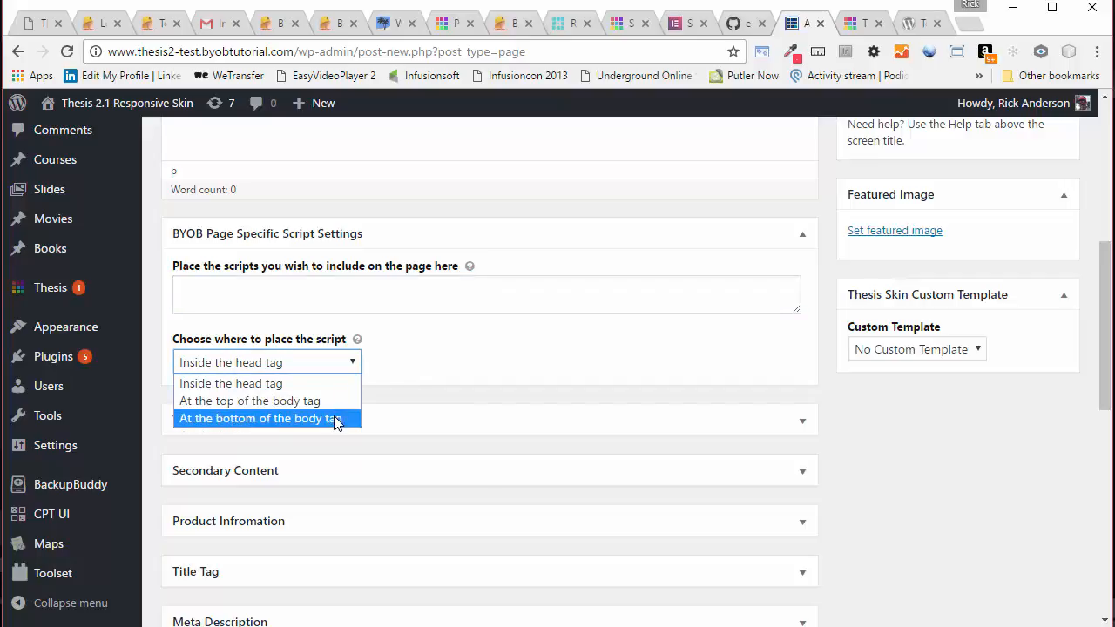
{"action": "left_click", "coordinate": [456, 366]}
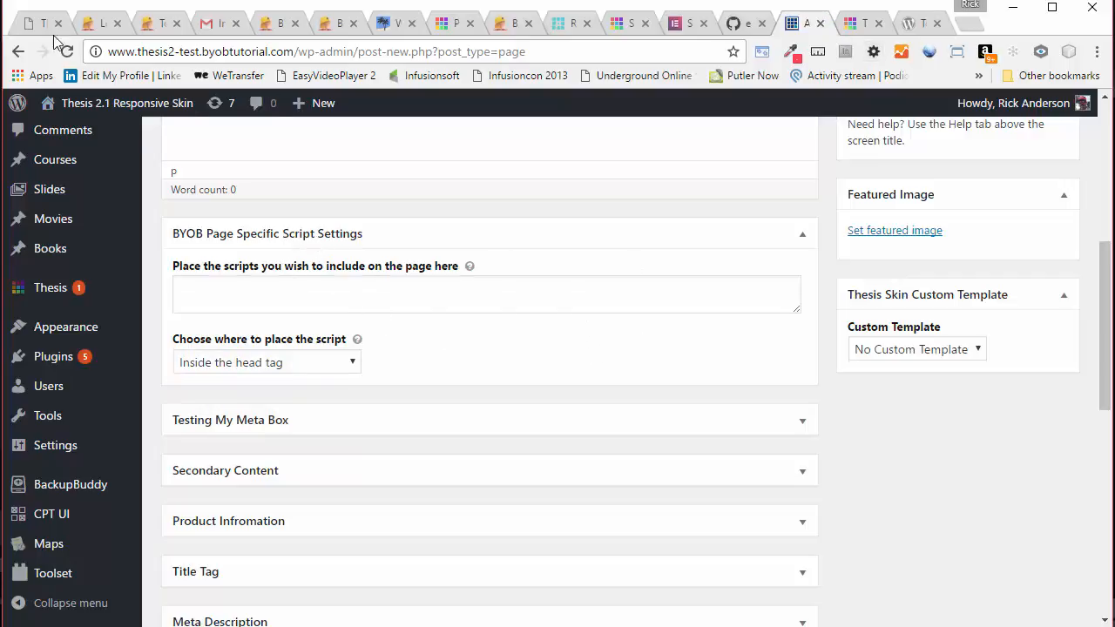
{"action": "left_click", "coordinate": [19, 54]}
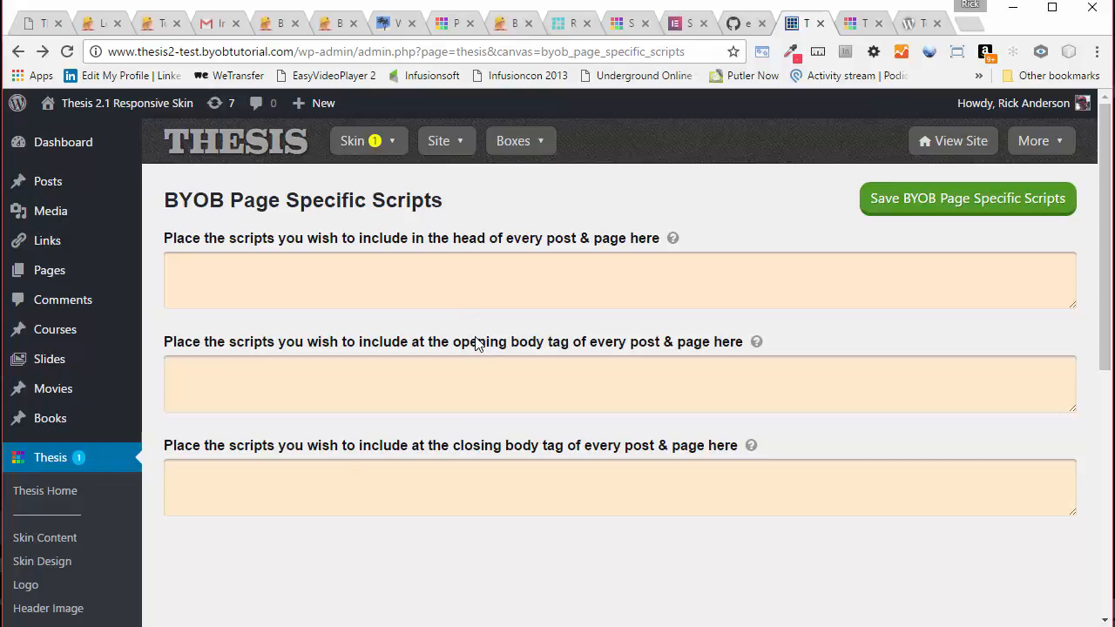
Copy the Comodo script intended for the head tag from the forum post into a blank Notepad document
{"action": "left_click", "coordinate": [281, 26]}
{"action": "left_click", "coordinate": [326, 24]}
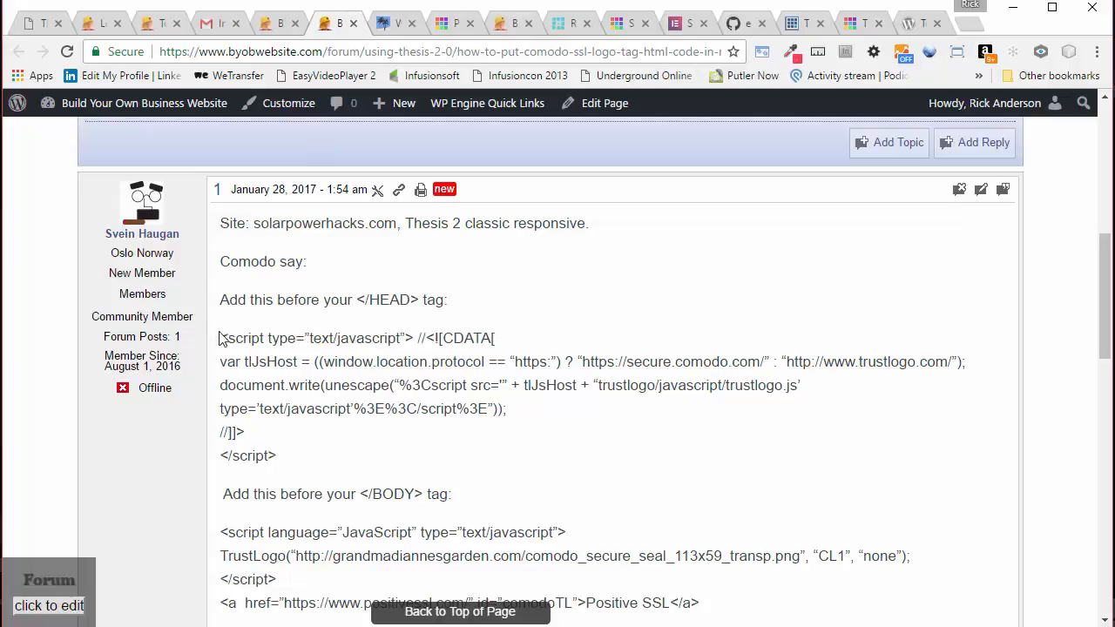
{"action": "left_click_drag", "start_coordinate": [222, 338], "coordinate": [343, 461]}
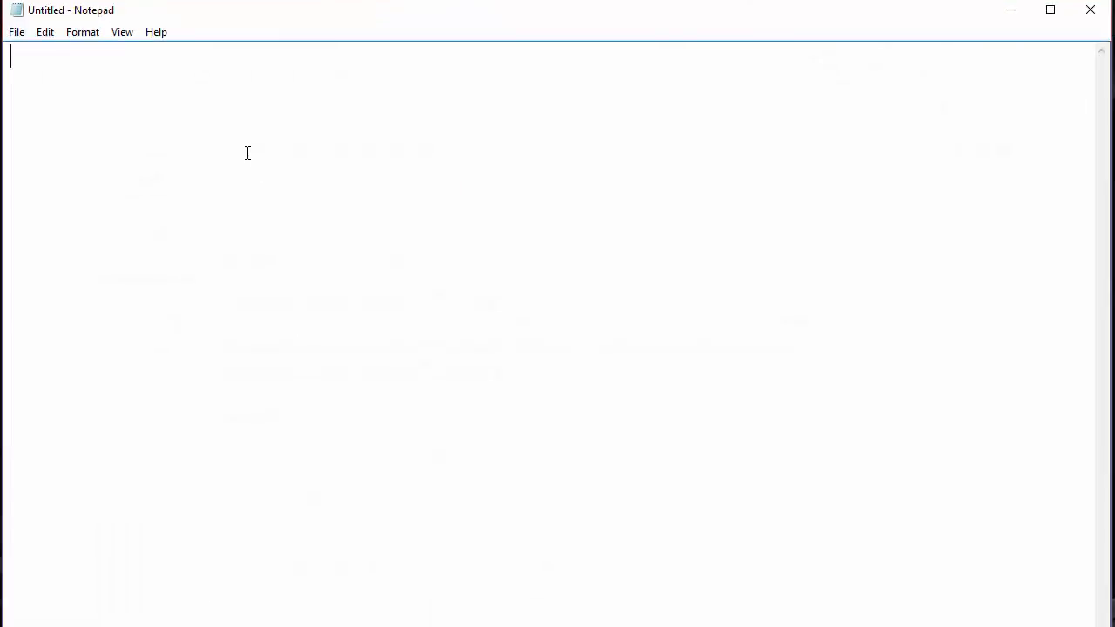
{"action": "type", "text": "<script type=\"text/javascript\"> //<![CDATA[ var tlJsHost = ((window.location.protocol == \"https:\") ? \"https://secure.comodo.com/\" : \"http://www.trustlogo.com/\"); document.write(unescape(\"%3Cscript src='\" + tlJsHost + \"trustlogo/javascript/trustlogo.js’ type=’text/javascript’%3E%3C/script%3E\")); //]]> </script>"}
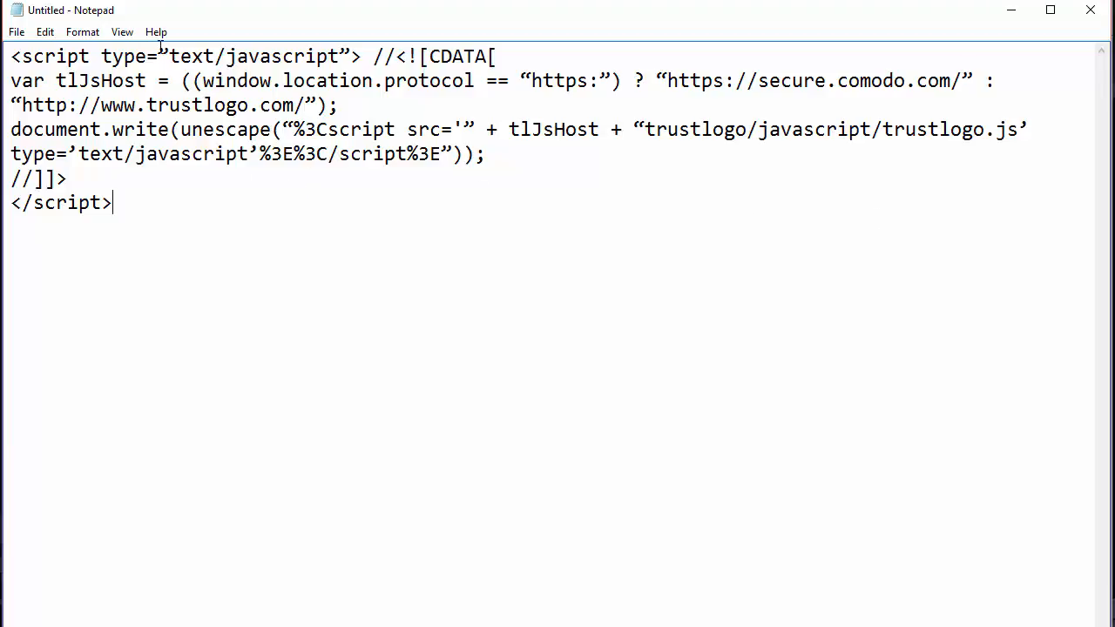
{"action": "left_click_drag", "start_coordinate": [158, 56], "coordinate": [170, 55]}
{"action": "key", "text": "ctrl+h"}
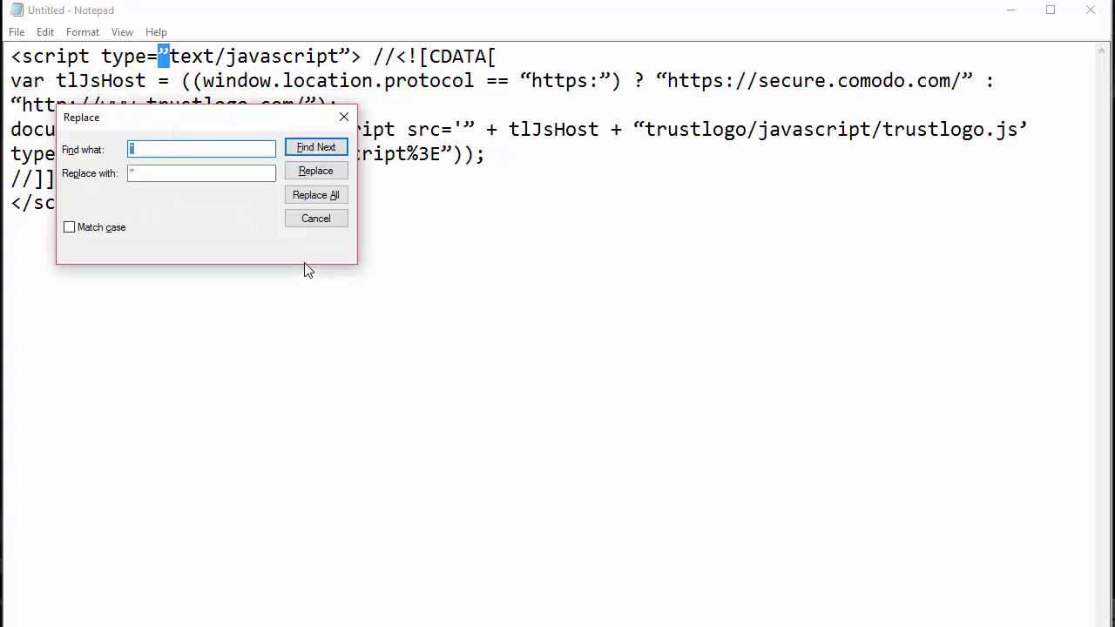
{"action": "key", "text": "ctrl+v"}
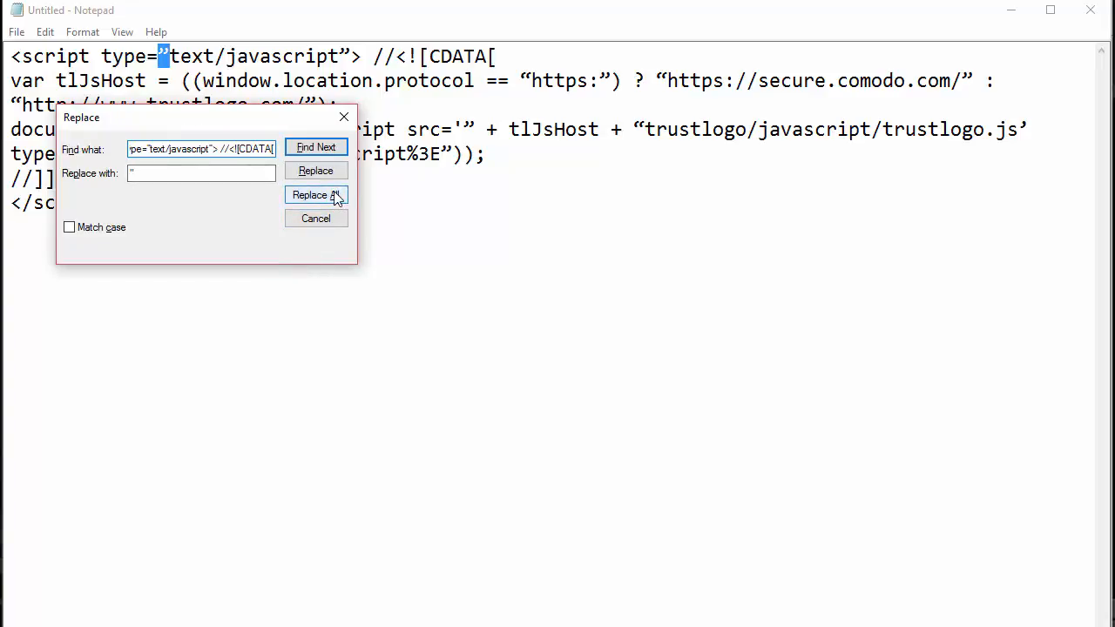
{"action": "left_click", "coordinate": [329, 225]}
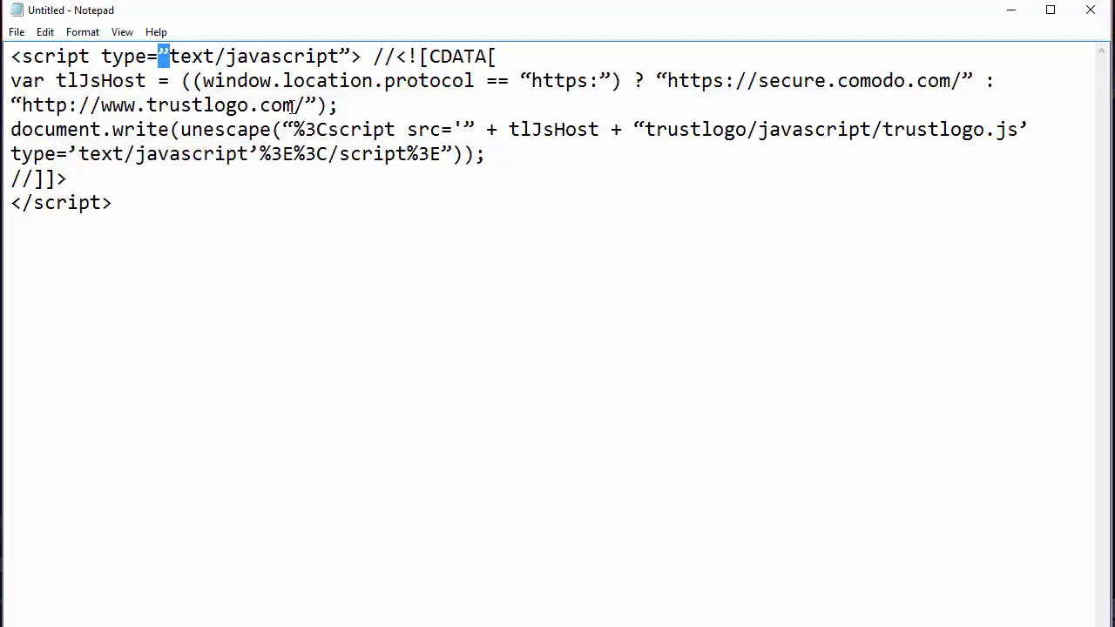
Replace all closing curly double quotes (”) in the script with straight double quotes
{"action": "key", "text": "ctrl+h"}
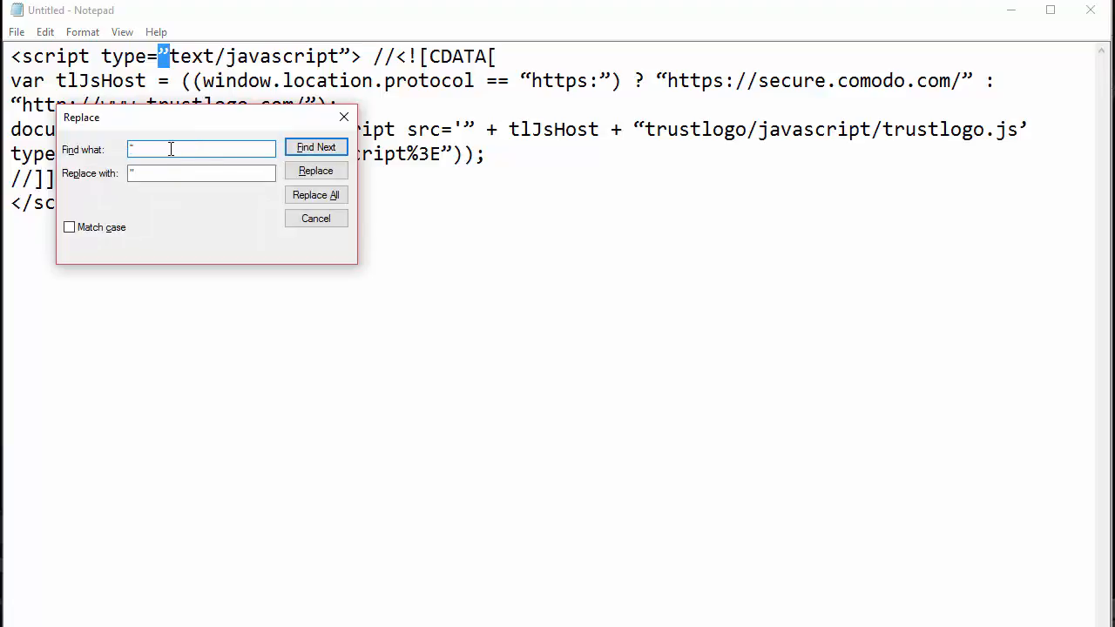
{"action": "left_click_drag", "start_coordinate": [162, 171], "coordinate": [96, 184]}
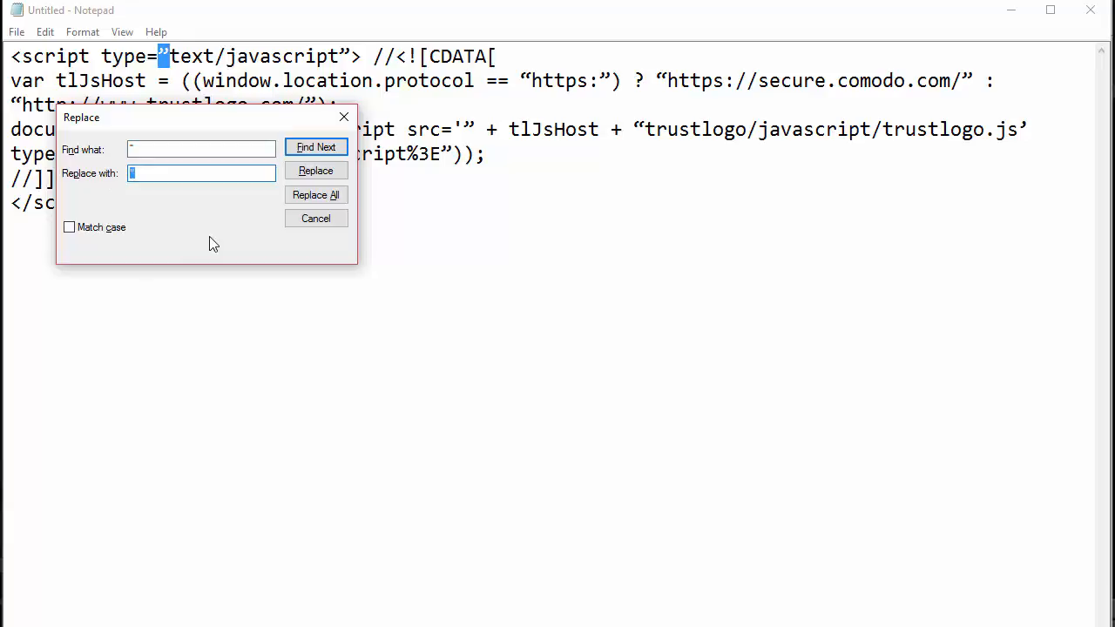
{"action": "type", "text": "\""}
{"action": "left_click", "coordinate": [337, 197]}
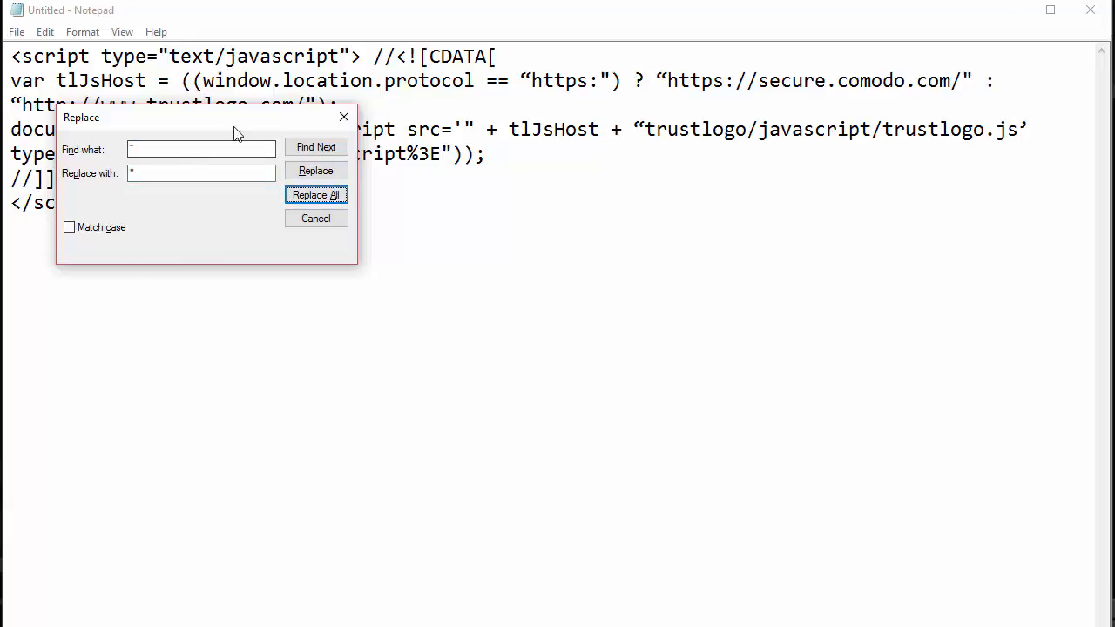
{"action": "left_click_drag", "start_coordinate": [234, 123], "coordinate": [428, 266]}
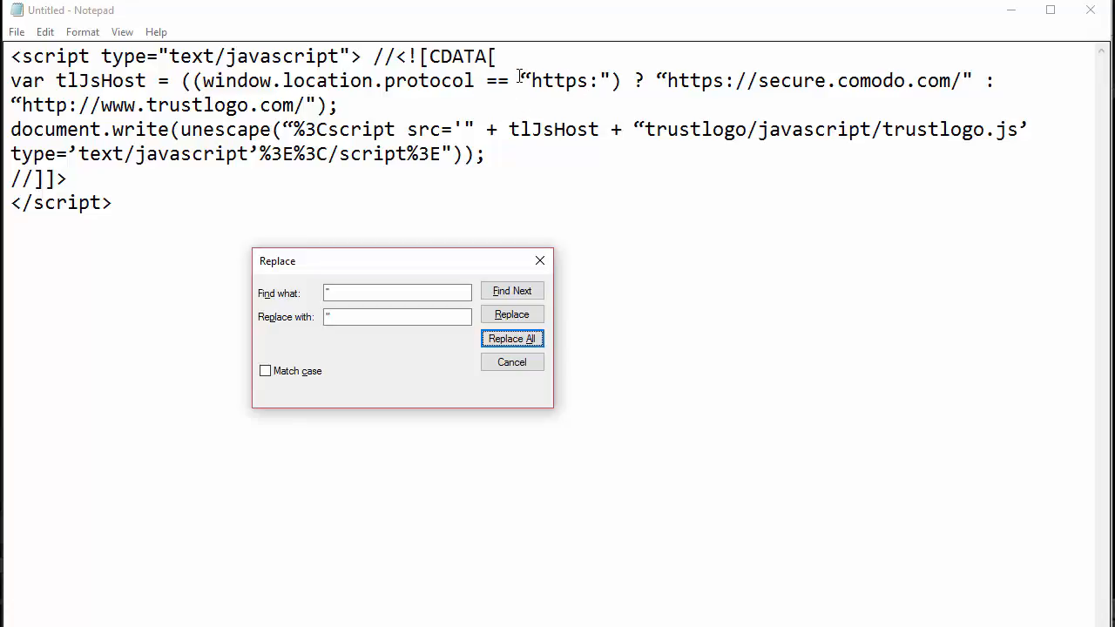
Replace all opening curly double quotes (“) in the head script with straight double quotes
{"action": "double_click", "coordinate": [526, 80]}
{"action": "key", "text": "ctrl+c"}
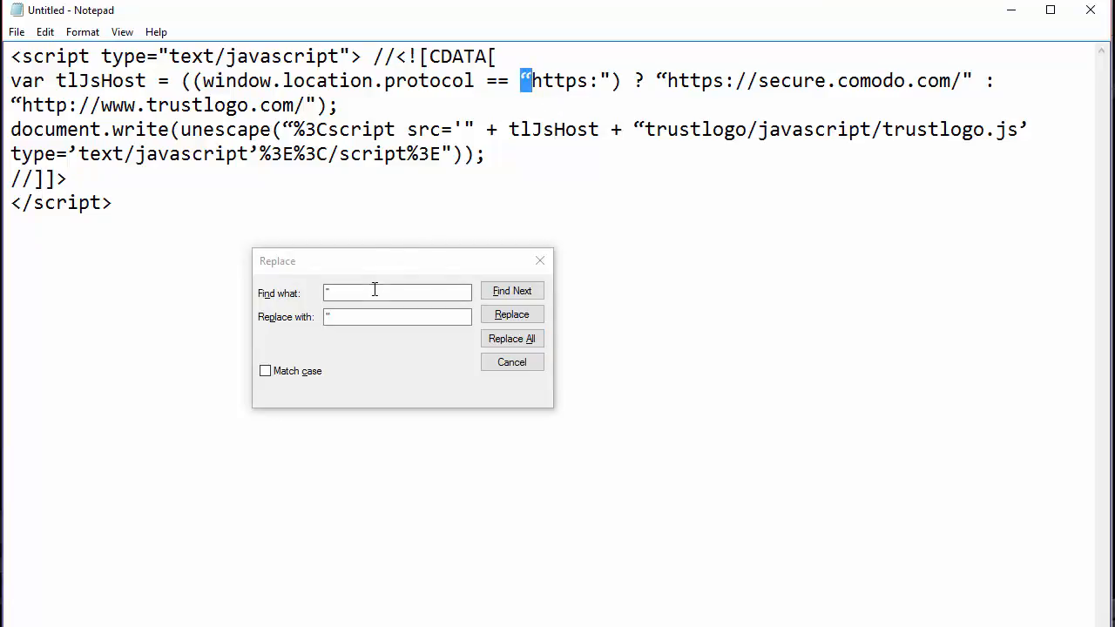
{"action": "left_click", "coordinate": [296, 293]}
{"action": "key", "text": "ctrl+v"}
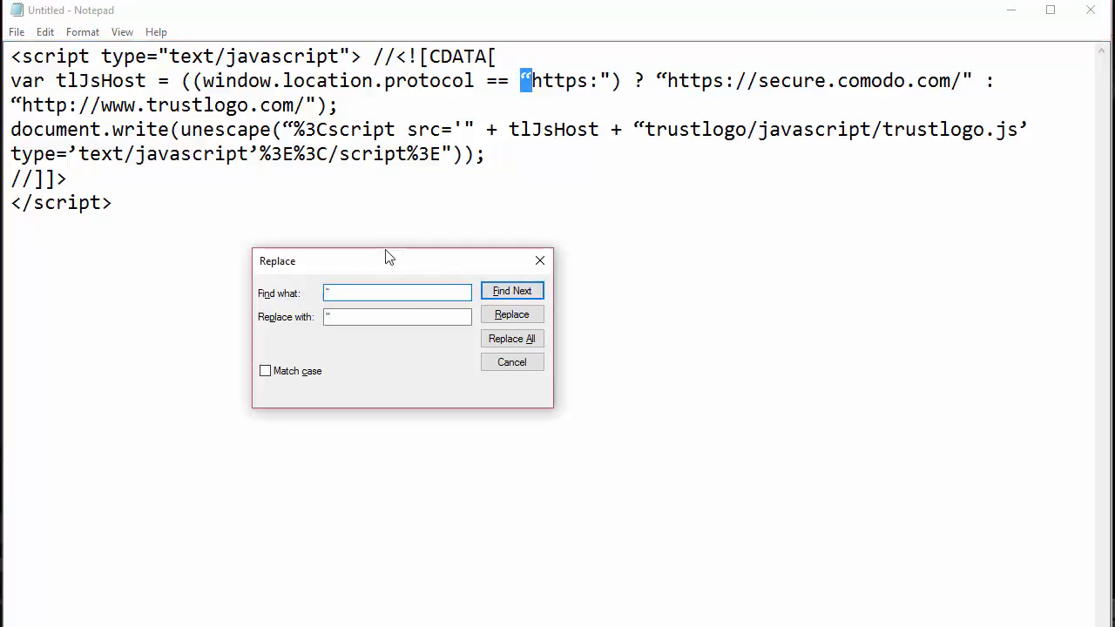
{"action": "left_click", "coordinate": [512, 339]}
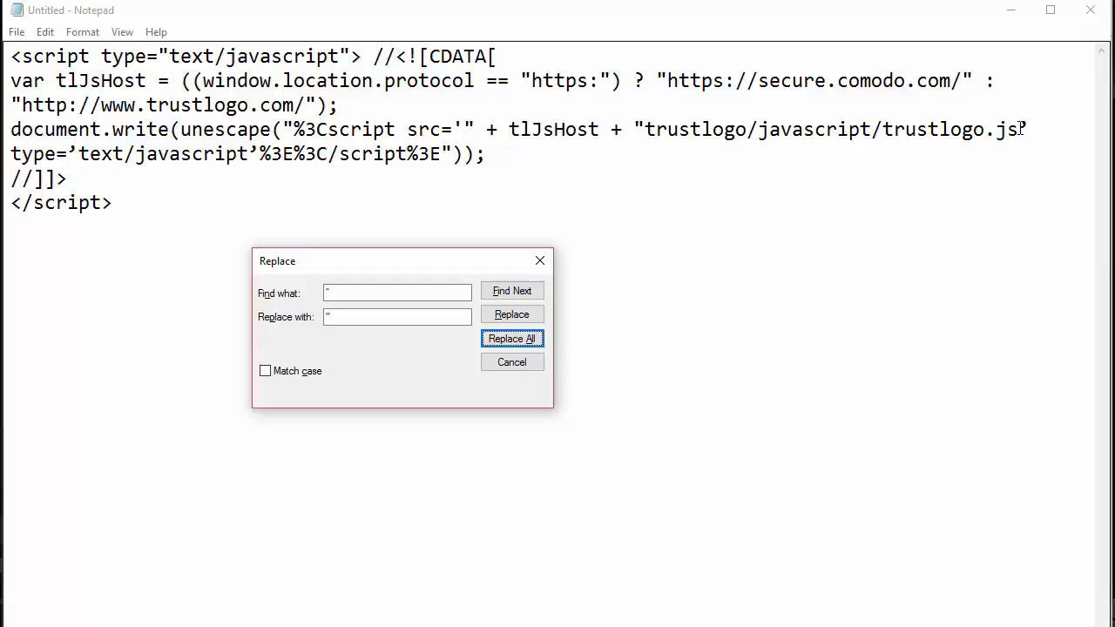
Replace all curly single quotes (’) in the head script with straight single quotes
{"action": "left_click_drag", "start_coordinate": [1021, 129], "coordinate": [1029, 129]}
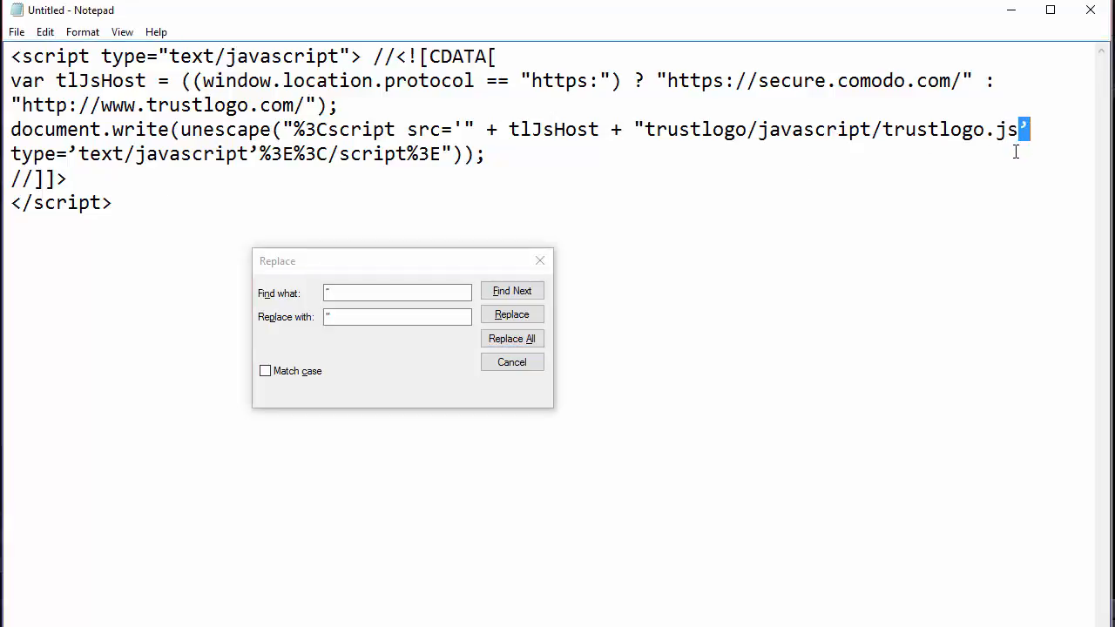
{"action": "left_click", "coordinate": [358, 291]}
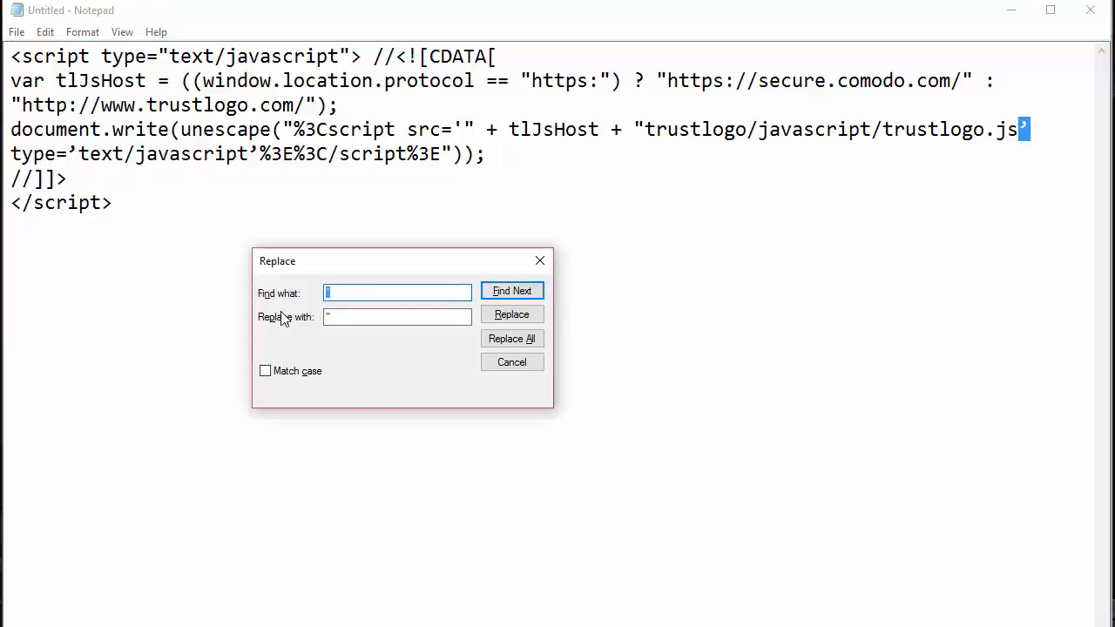
{"action": "key", "text": "Tab"}
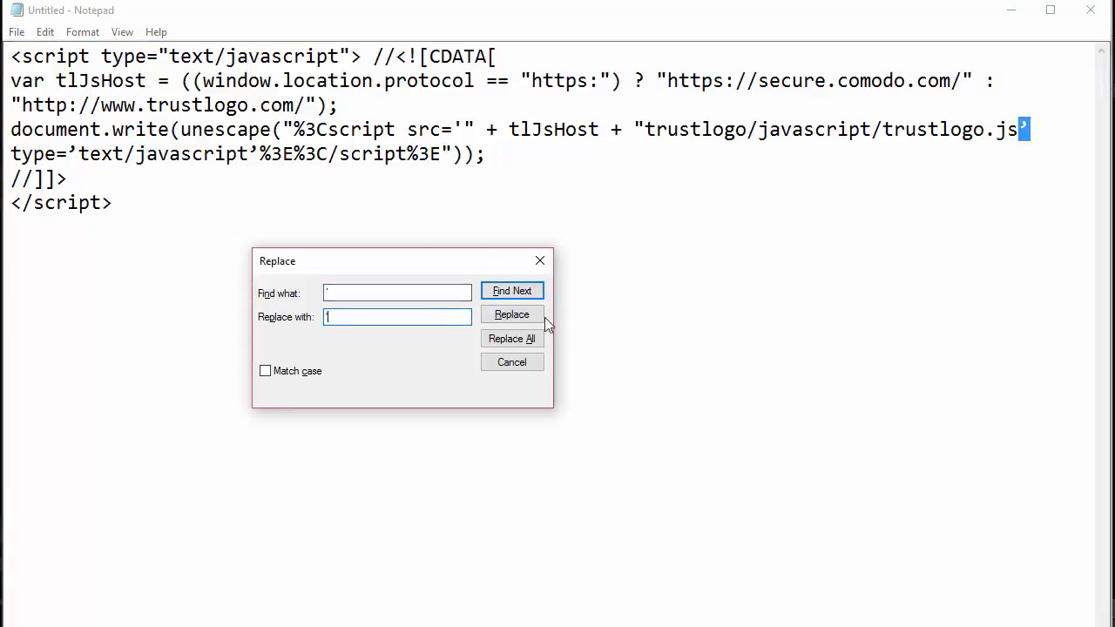
{"action": "left_click", "coordinate": [528, 343]}
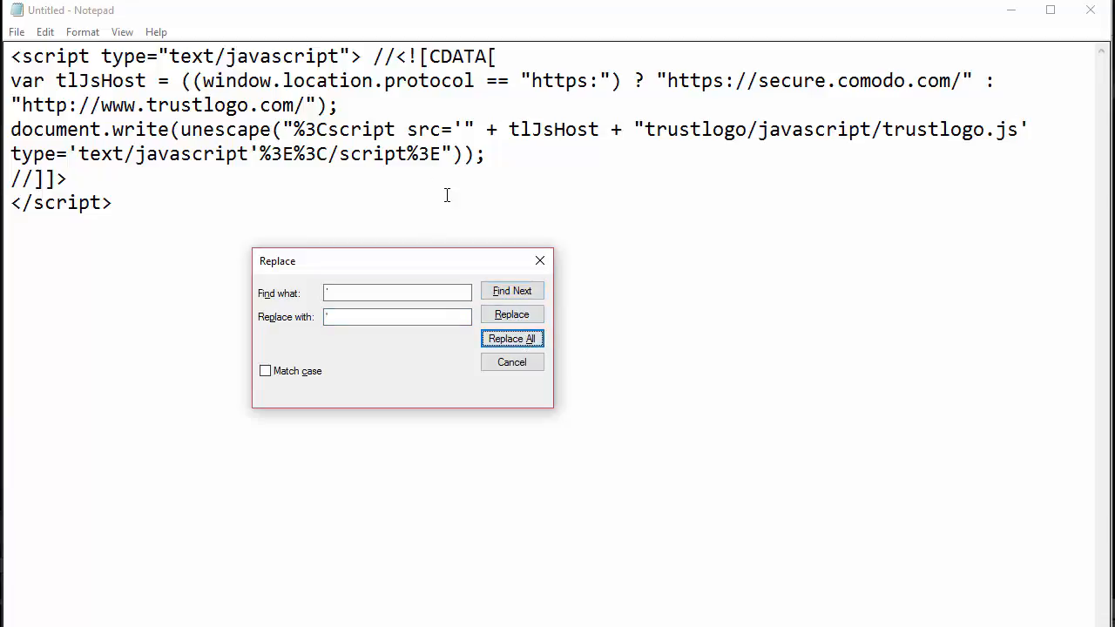
Copy the whole cleaned script from Notepad into the head scripts field of BYOB Page Specific Scripts in the browser
{"action": "left_click", "coordinate": [151, 204]}
{"action": "key", "text": "ctrl+a"}
{"action": "key", "text": "ctrl+c"}
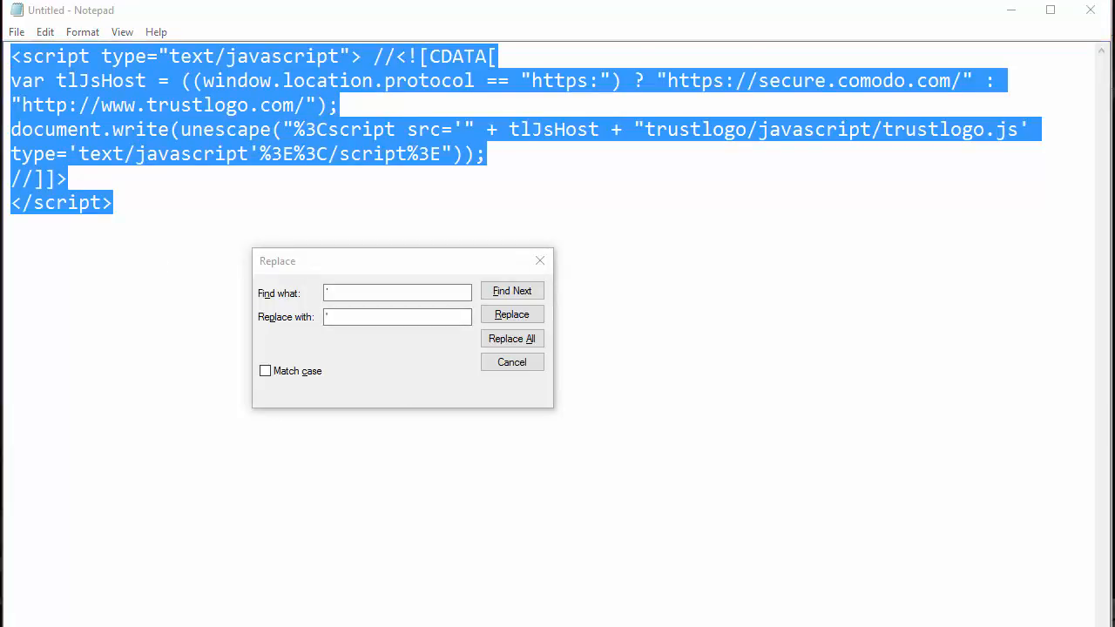
{"action": "key", "text": "alt+Tab"}
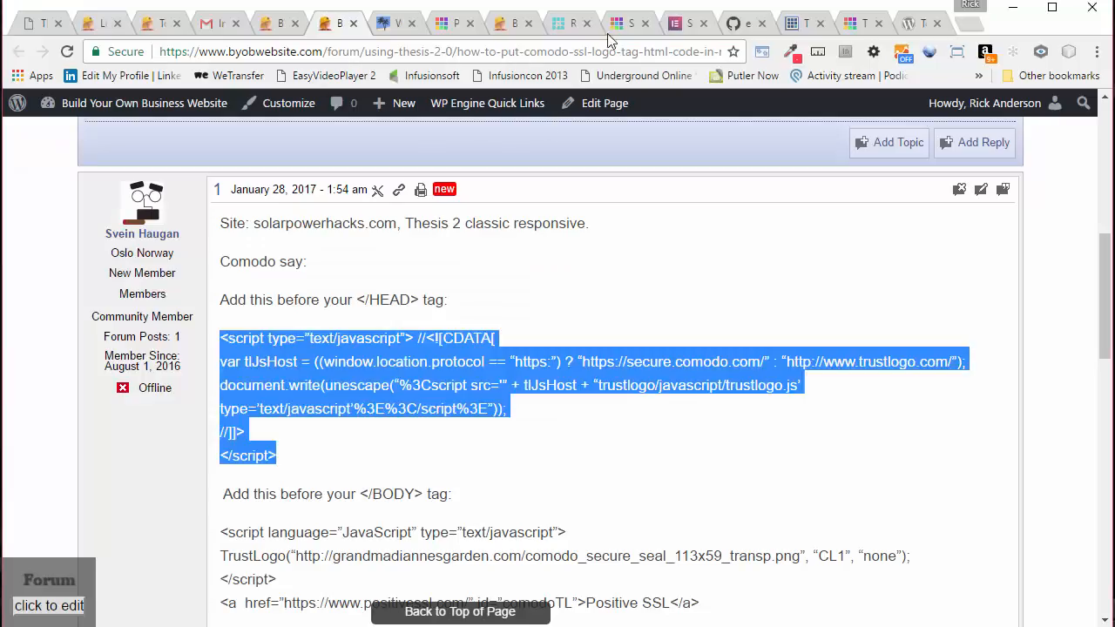
{"action": "left_click", "coordinate": [798, 24]}
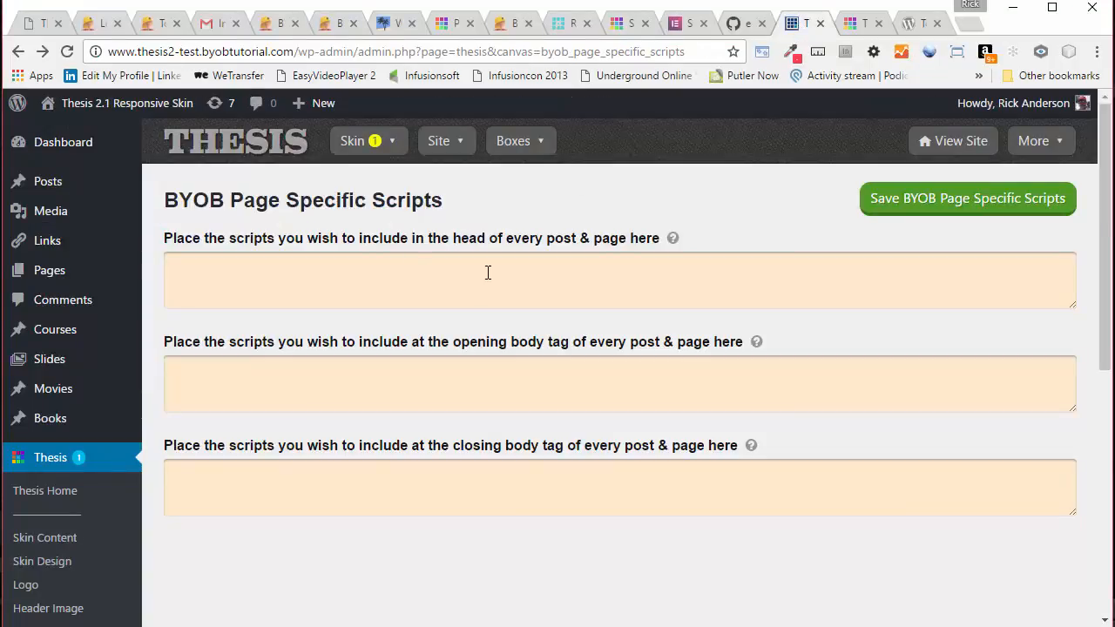
{"action": "left_click", "coordinate": [437, 298]}
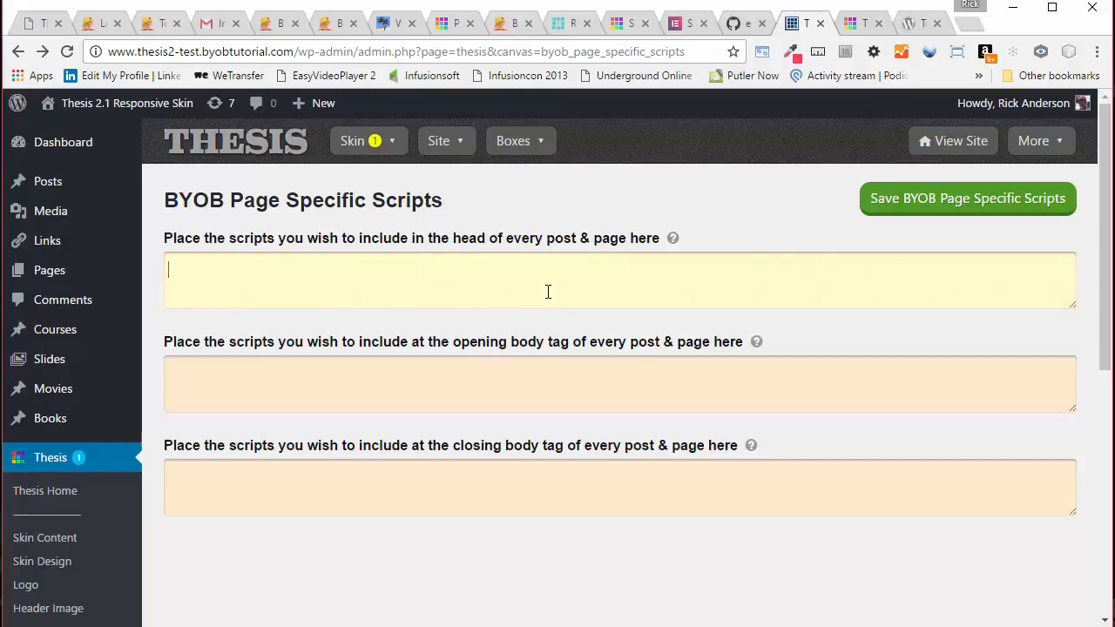
{"action": "key", "text": "ctrl+v"}
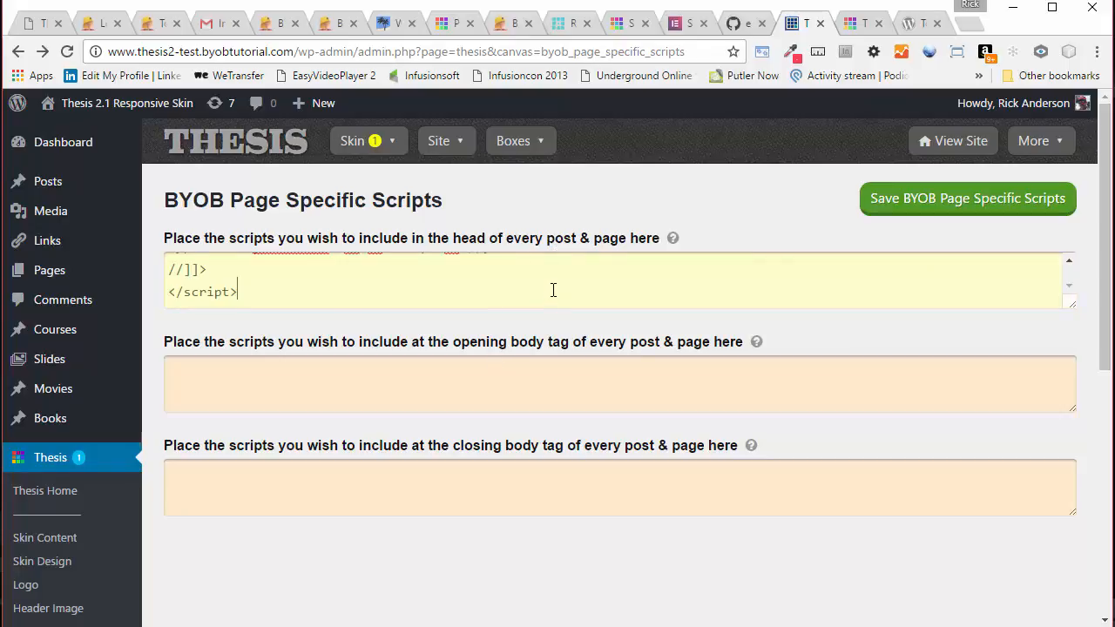
Enlarge the head scripts field and review the pasted Comodo script
{"action": "scroll", "coordinate": [441, 306], "scroll_direction": "up", "scroll_amount": 3}
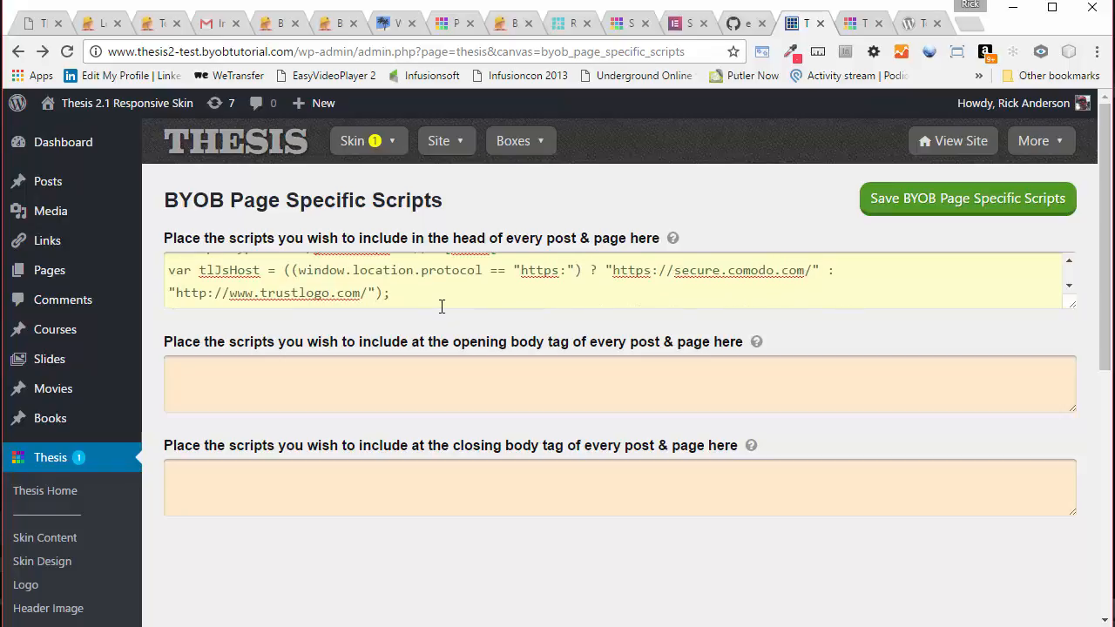
{"action": "scroll", "coordinate": [441, 305], "scroll_direction": "up", "scroll_amount": 1}
{"action": "left_click_drag", "start_coordinate": [1071, 304], "coordinate": [1077, 488]}
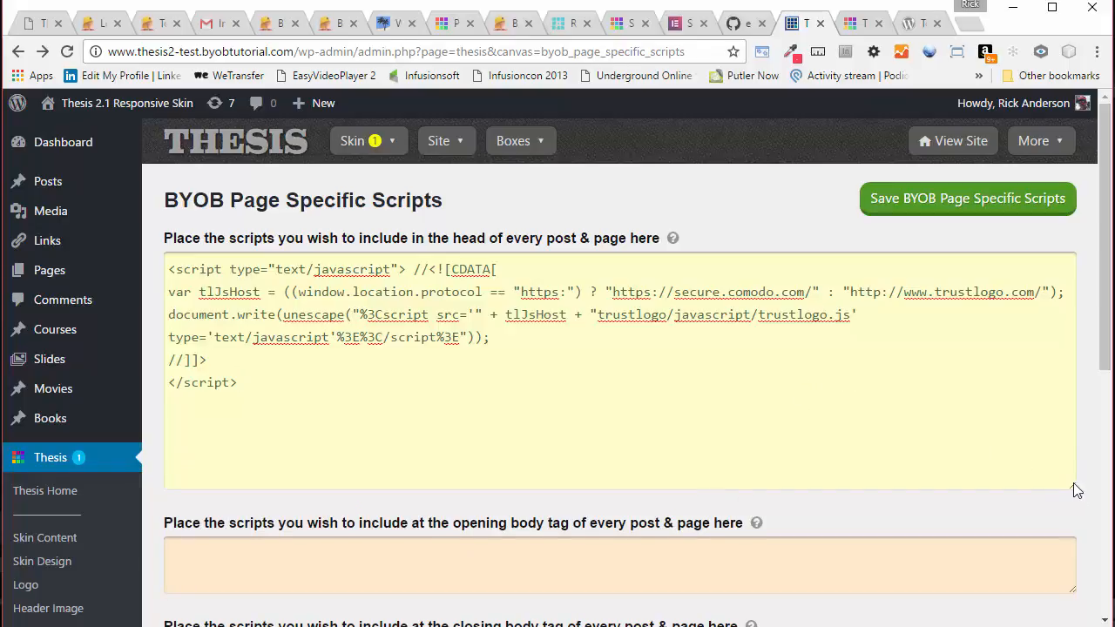
{"action": "left_click_drag", "start_coordinate": [1073, 482], "coordinate": [1073, 364]}
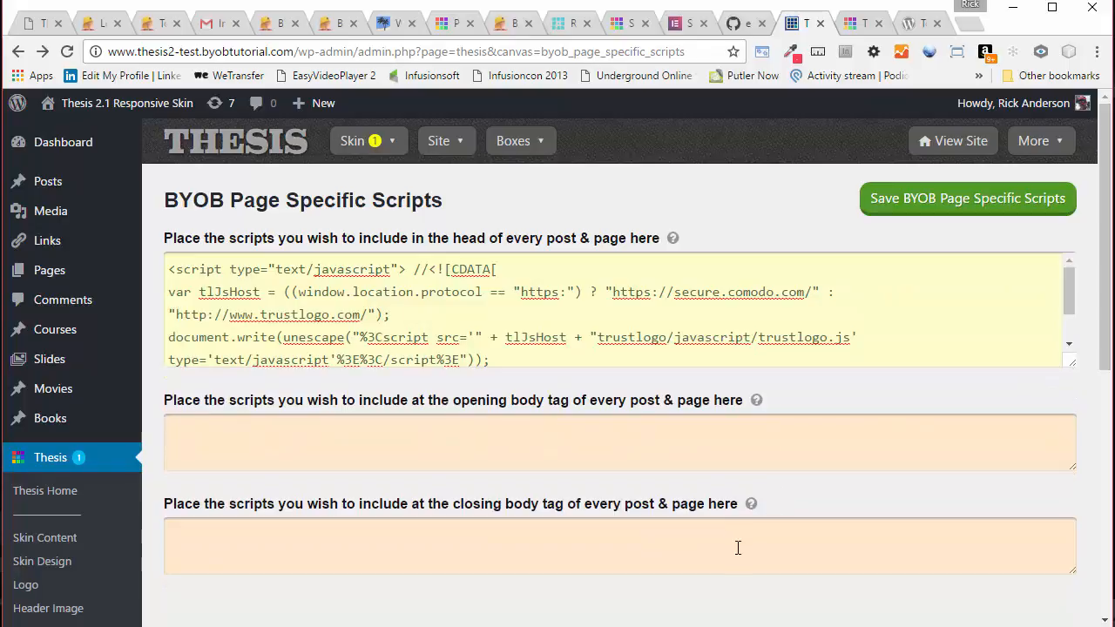
Copy the Comodo code meant for before the closing body tag from the forum post into Notepad, replacing the head script
{"action": "left_click", "coordinate": [738, 547]}
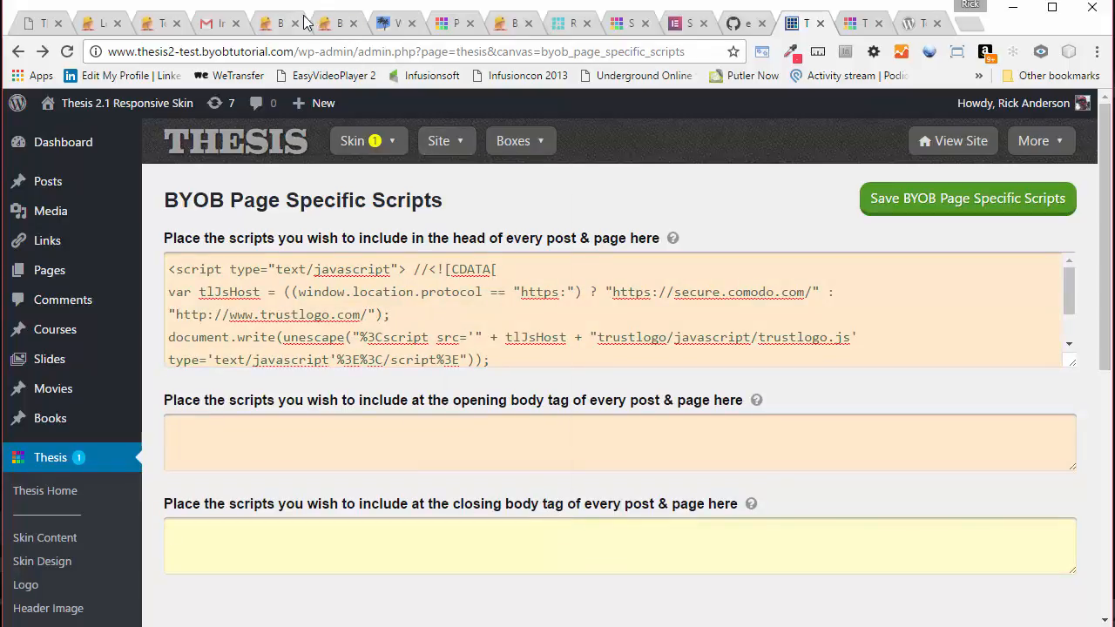
{"action": "left_click", "coordinate": [508, 23]}
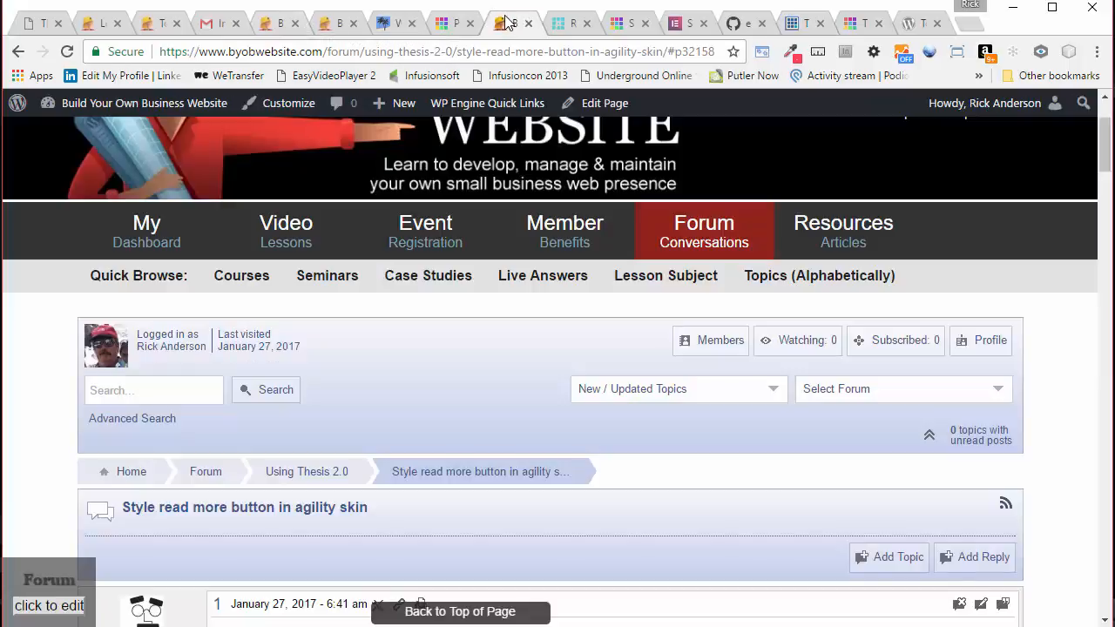
{"action": "left_click", "coordinate": [347, 24]}
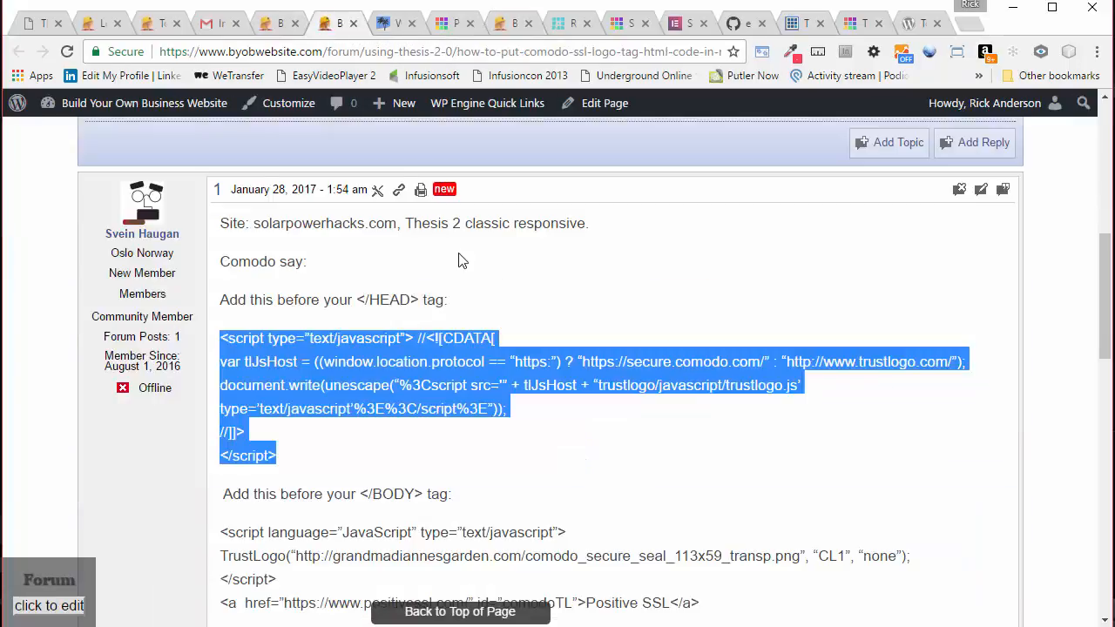
{"action": "scroll", "coordinate": [514, 281], "scroll_direction": "down", "scroll_amount": 6}
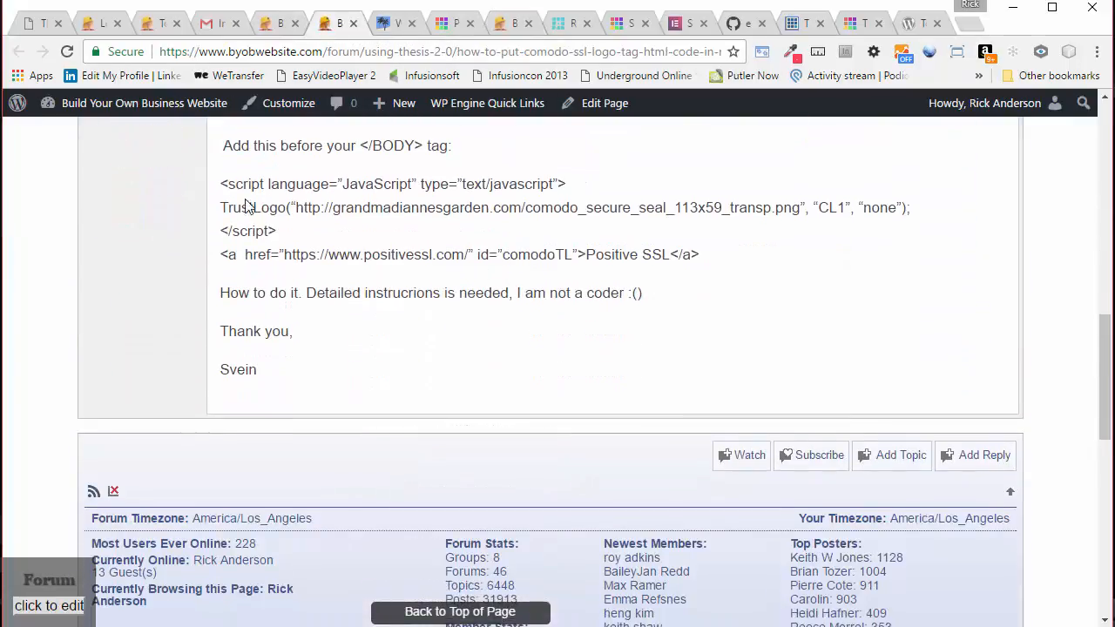
{"action": "left_click_drag", "start_coordinate": [223, 183], "coordinate": [723, 251]}
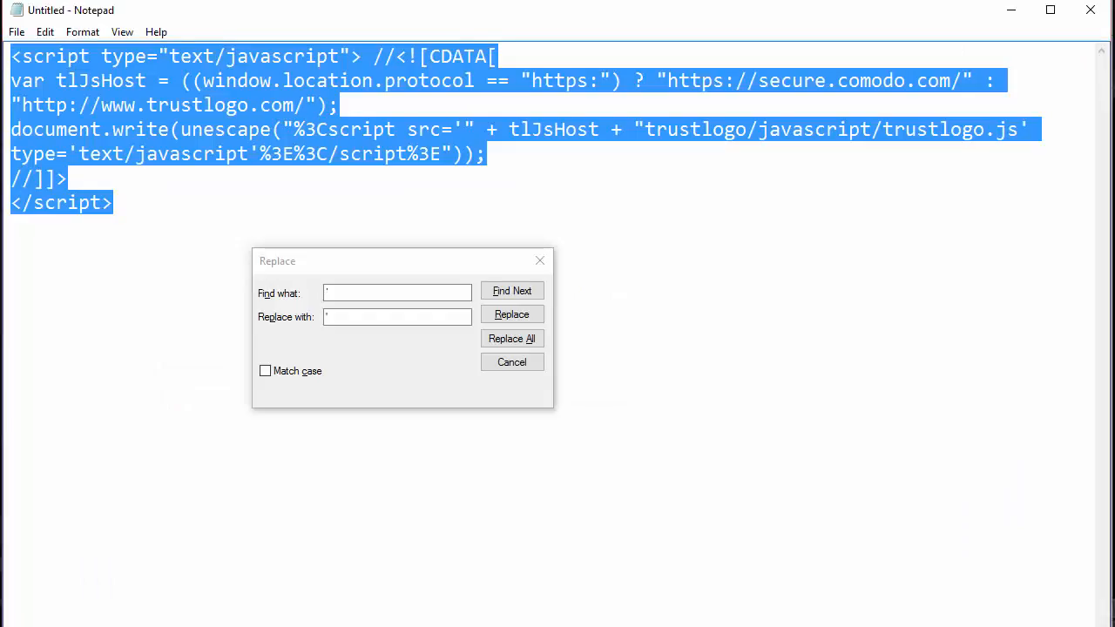
{"action": "type", "text": "<script language=\"JavaScript\" type=\"text/javascript\"> TrustLogo(\"http://grandmadiannesgarden.com/comodo_secure_seal_113x59_transp.png\", \"CL1\", \"none\"); </script> <a  href=\"https://www.positivessl.com/\" id=\"comodoTL\">Positive SSL</a>"}
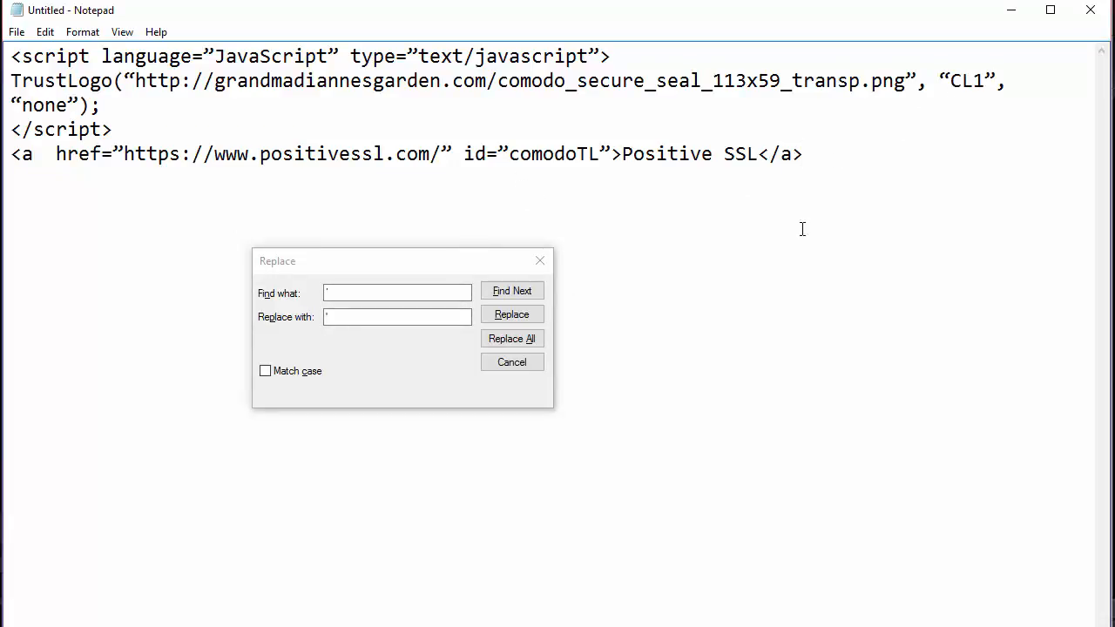
Replace all closing curly double quotes (”) in the closing body script with straight double quotes
{"action": "left_click", "coordinate": [525, 340]}
{"action": "left_click", "coordinate": [524, 338]}
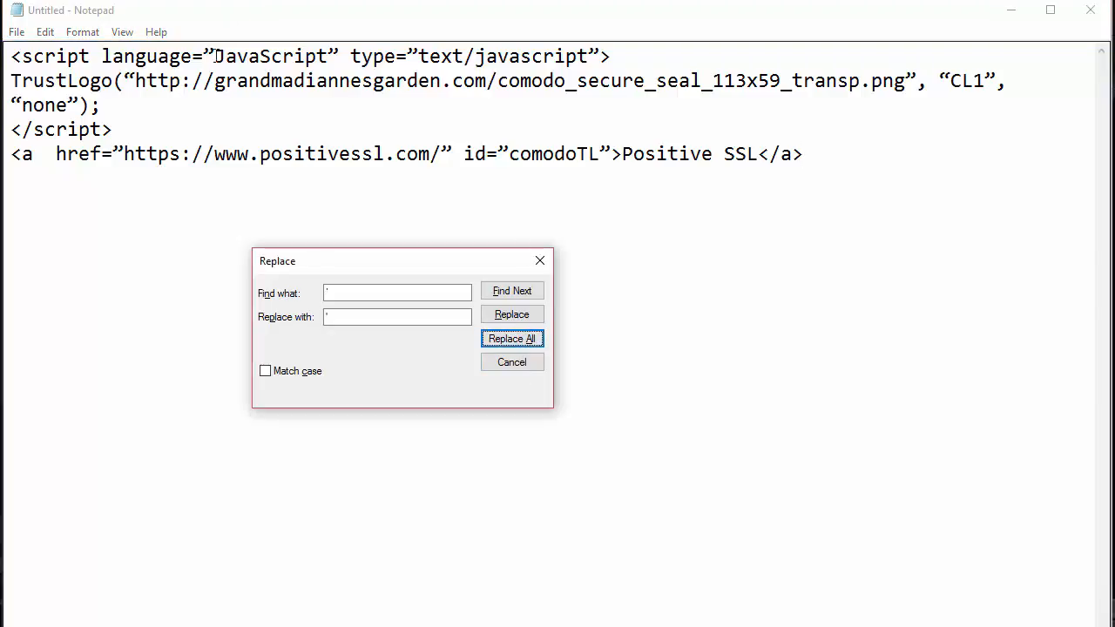
{"action": "left_click_drag", "start_coordinate": [203, 56], "coordinate": [210, 54]}
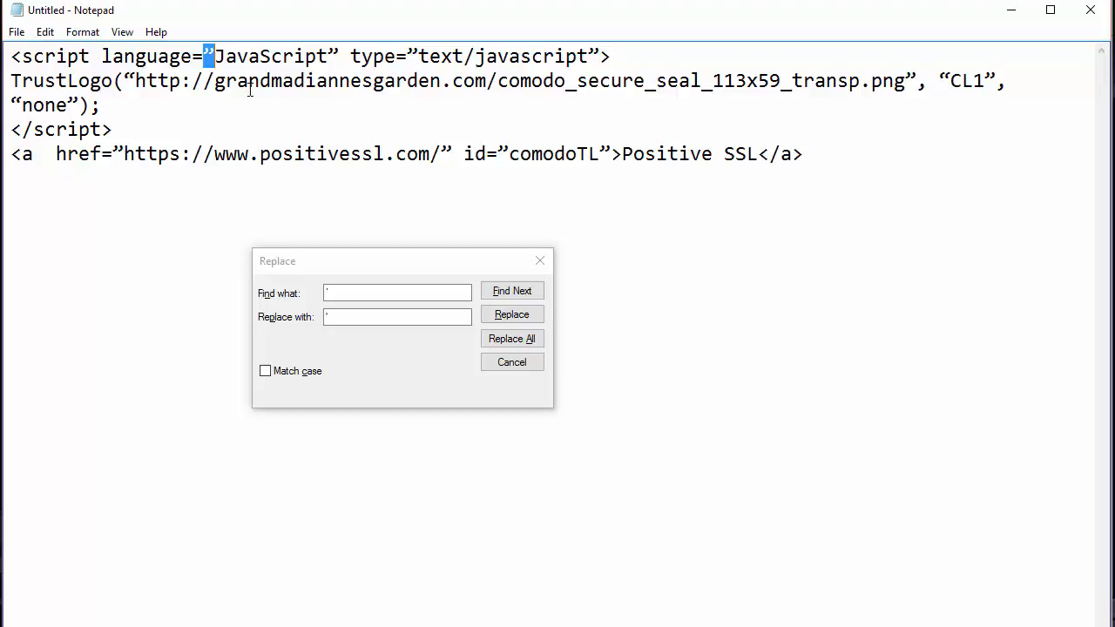
{"action": "left_click", "coordinate": [344, 291]}
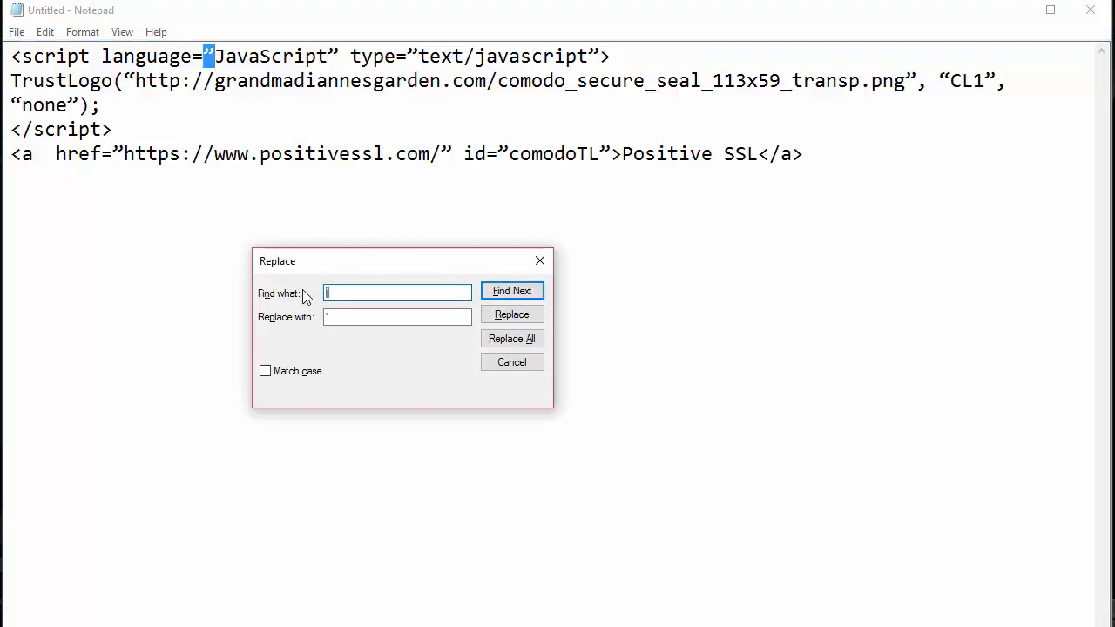
{"action": "left_click", "coordinate": [356, 317]}
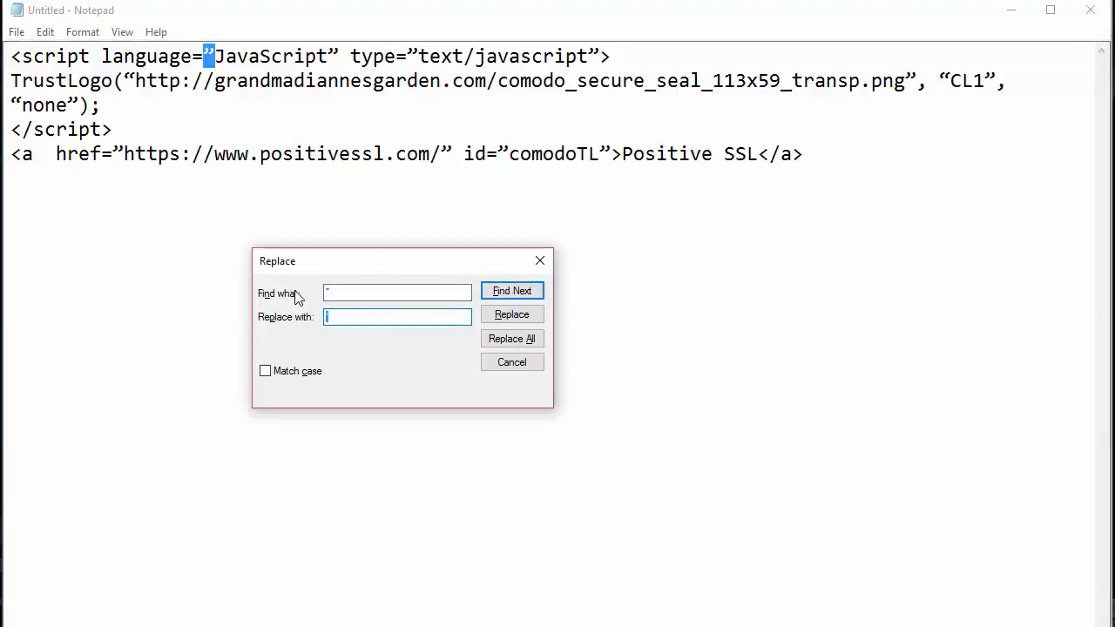
{"action": "type", "text": "\""}
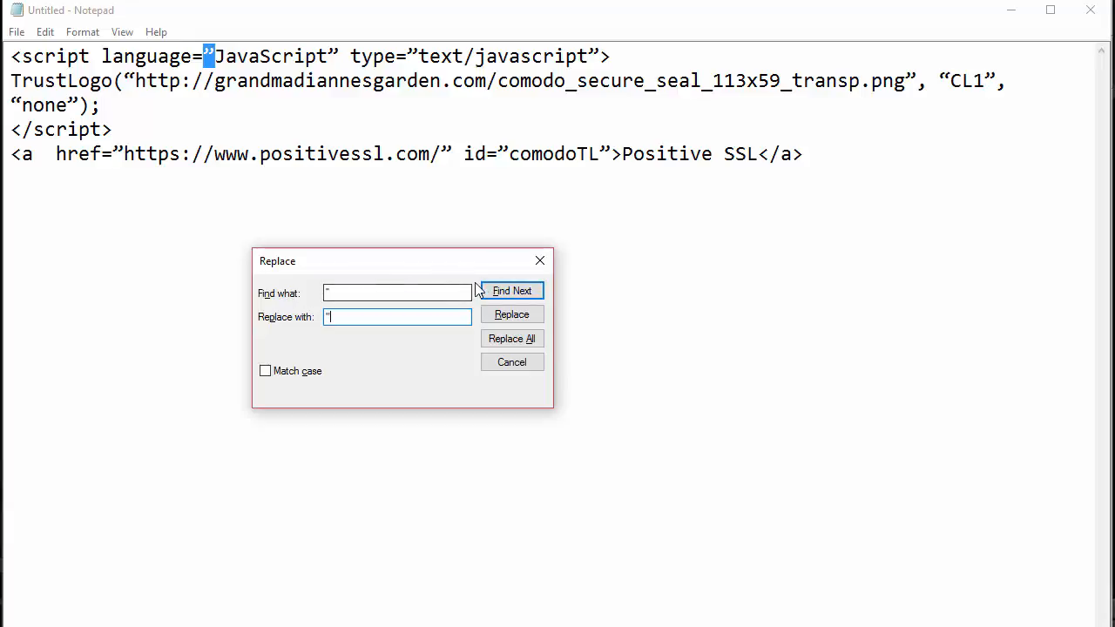
{"action": "left_click", "coordinate": [505, 293]}
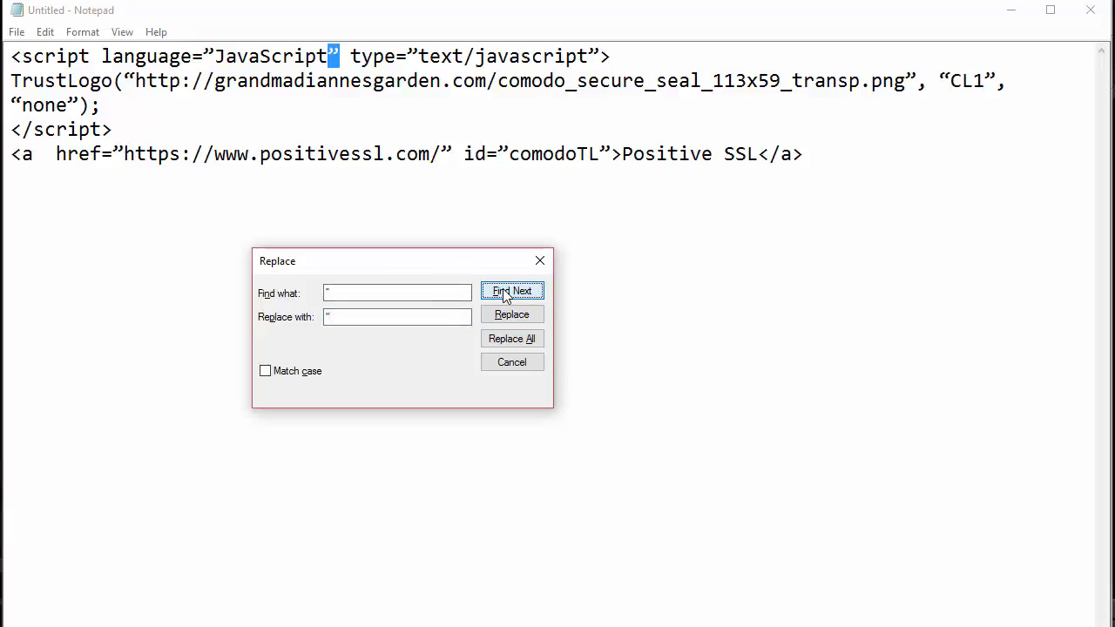
{"action": "left_click", "coordinate": [527, 341]}
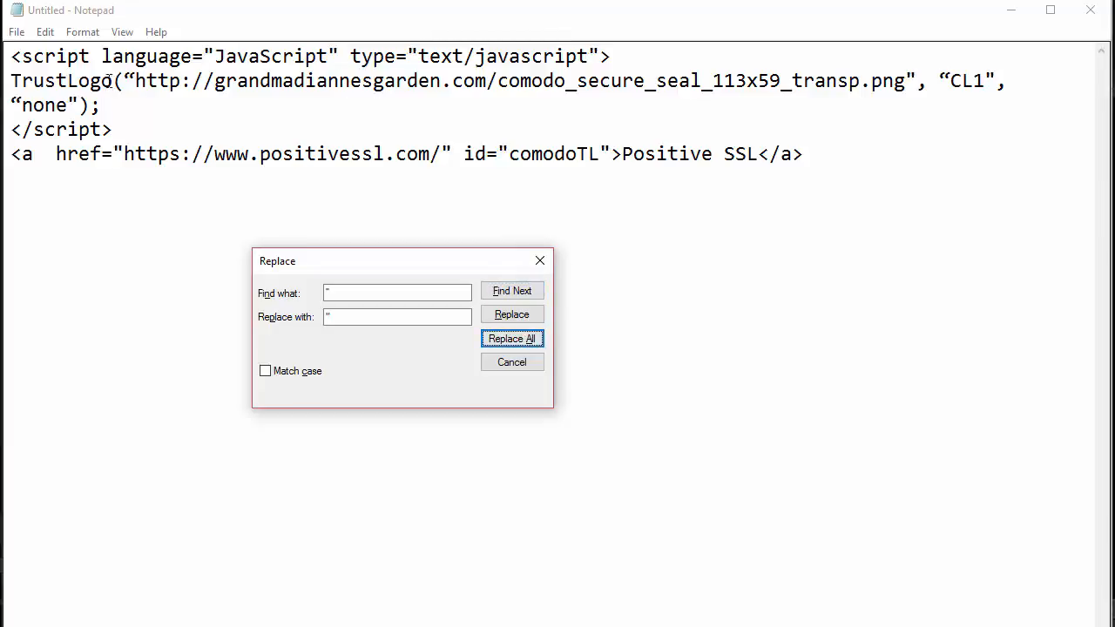
Replace all opening curly double quotes (“) in the closing body script with straight double quotes
{"action": "left_click_drag", "start_coordinate": [125, 80], "coordinate": [135, 80]}
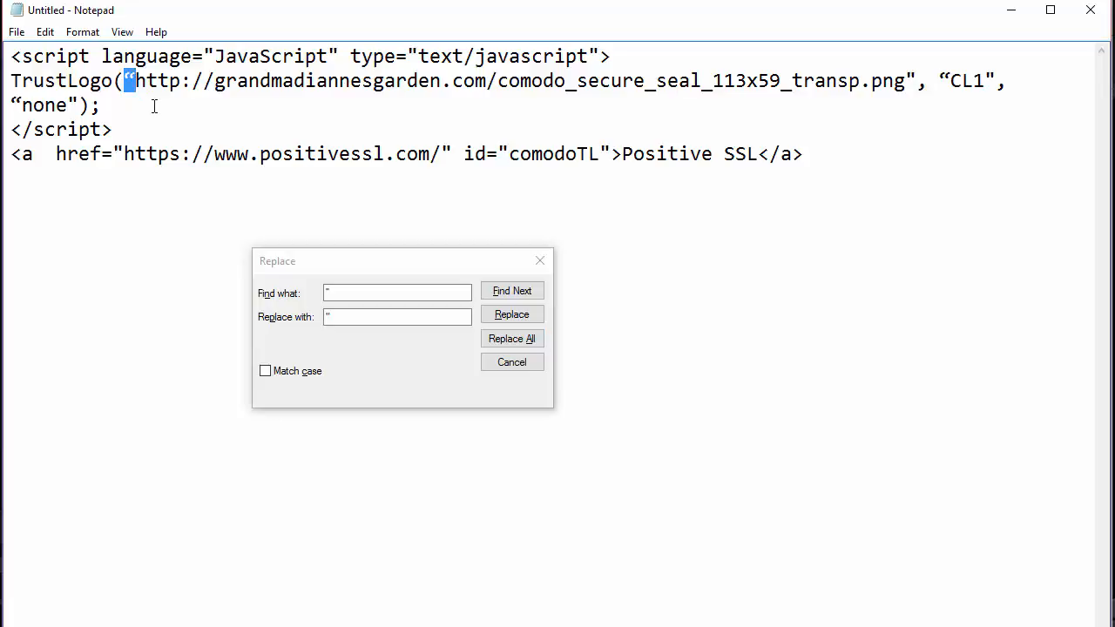
{"action": "left_click", "coordinate": [328, 292]}
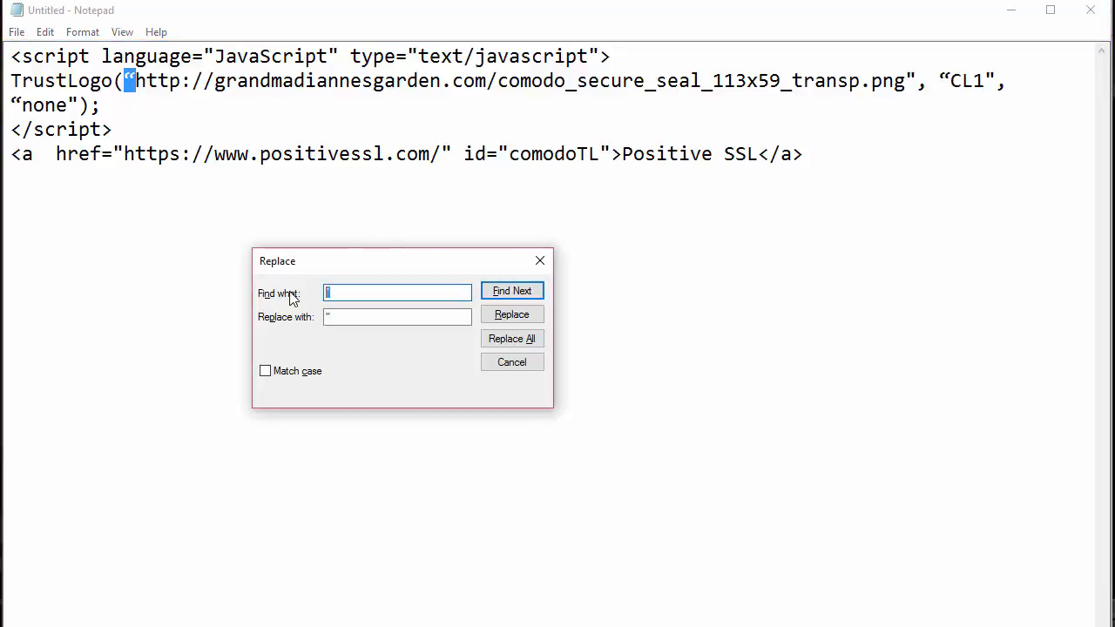
{"action": "left_click", "coordinate": [513, 339]}
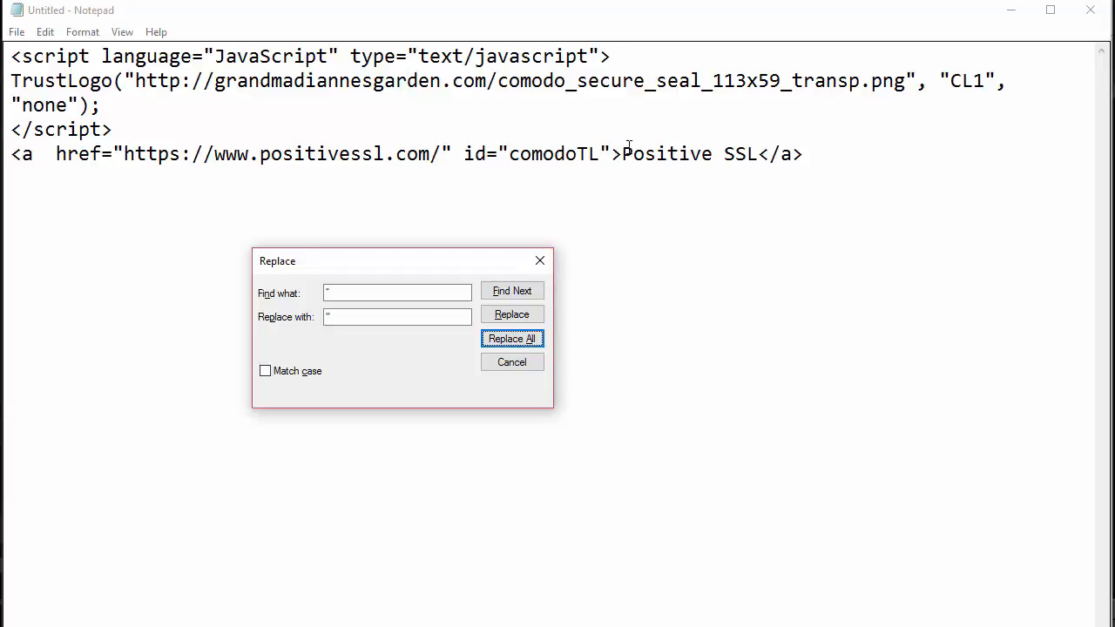
Copy the cleaned body script from Notepad into the closing body tag scripts field in the browser and save the BYOB Page Specific Scripts
{"action": "left_click_drag", "start_coordinate": [824, 154], "coordinate": [10, 56]}
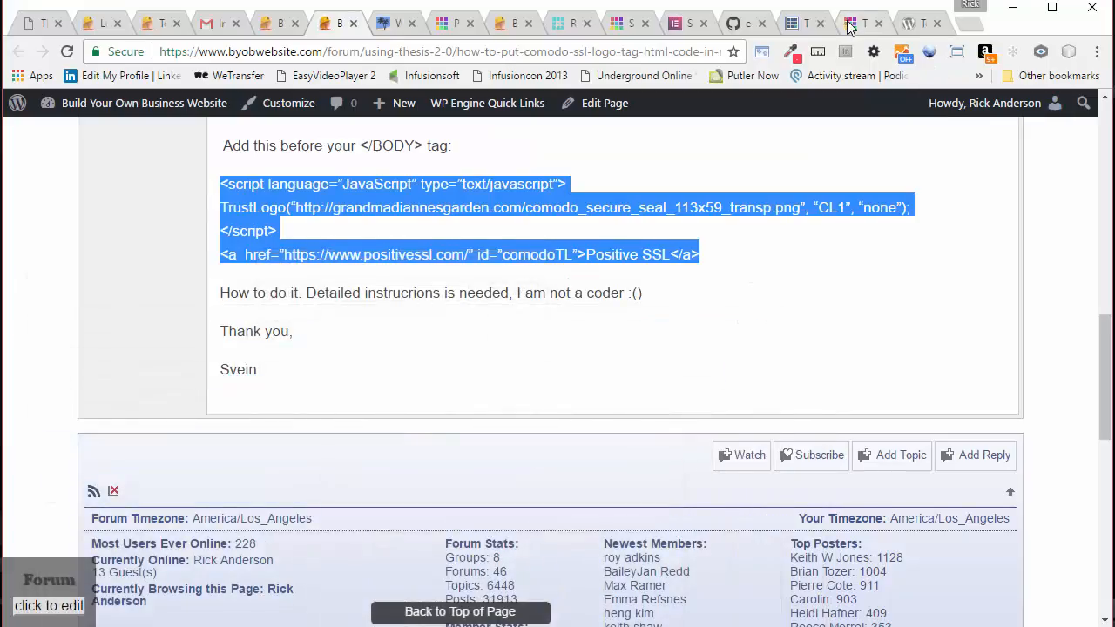
{"action": "left_click", "coordinate": [804, 29]}
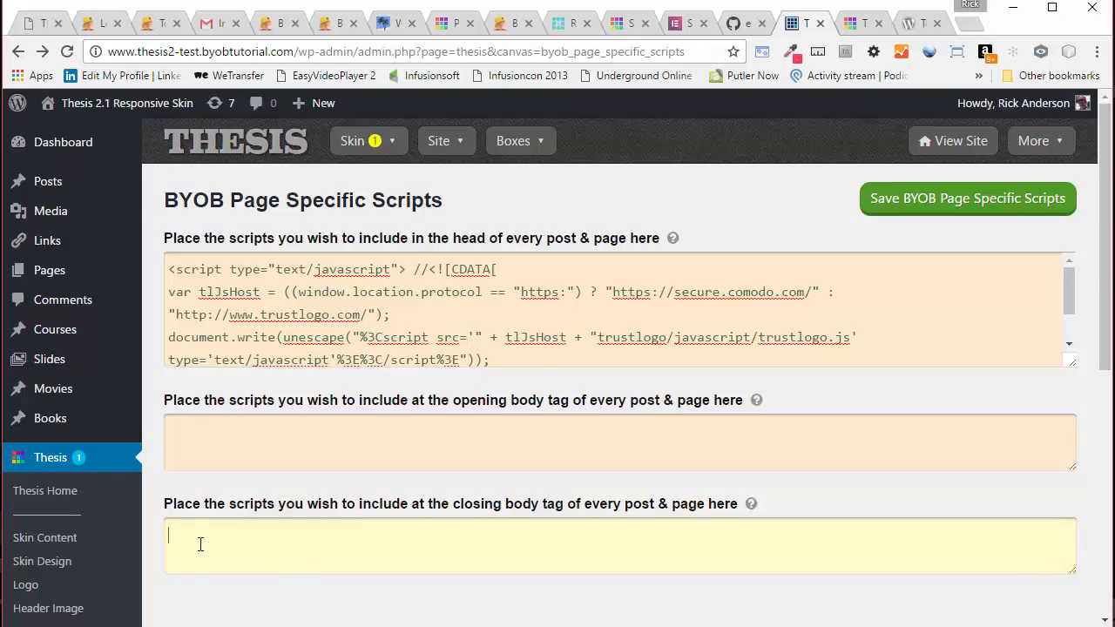
{"action": "key", "text": "ctrl+v"}
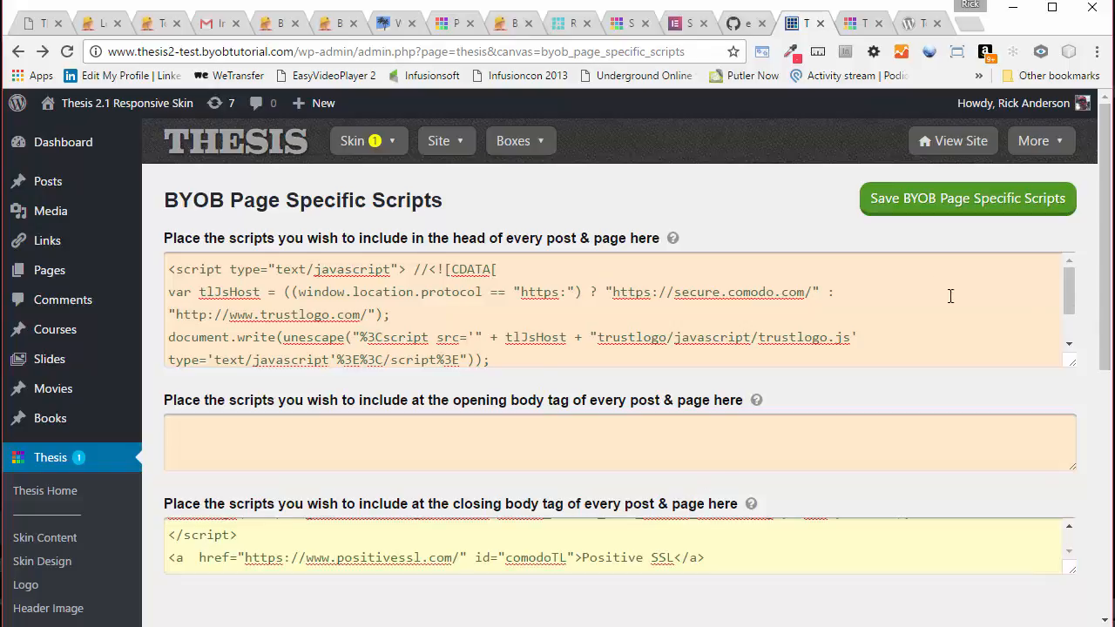
{"action": "left_click", "coordinate": [946, 200]}
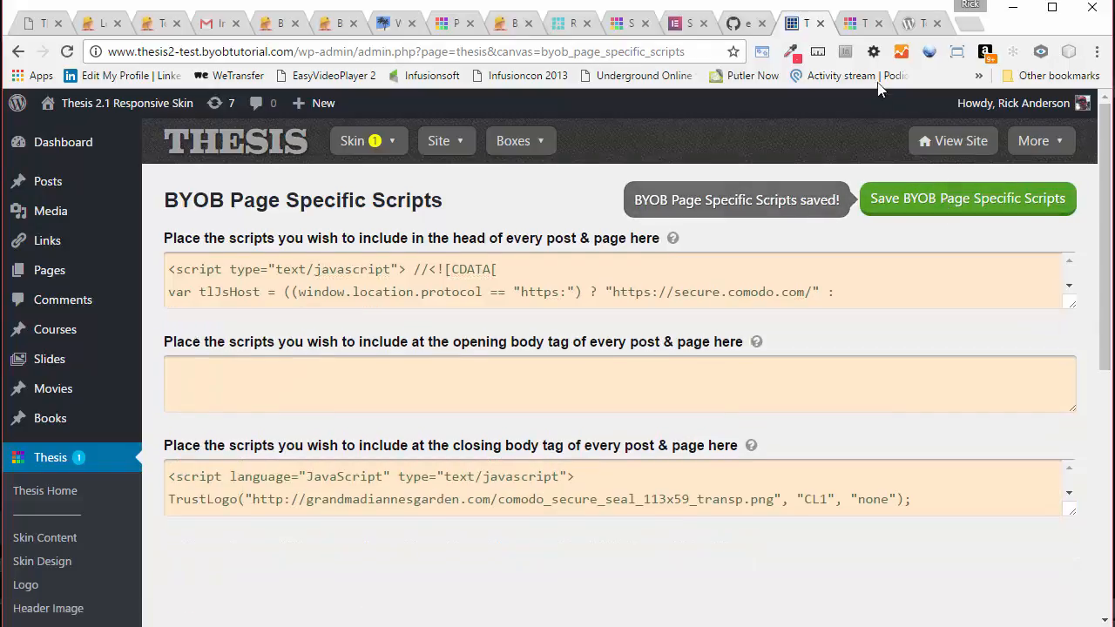
Reload the site's front page and check its footer area for the Comodo logo
{"action": "left_click", "coordinate": [862, 23]}
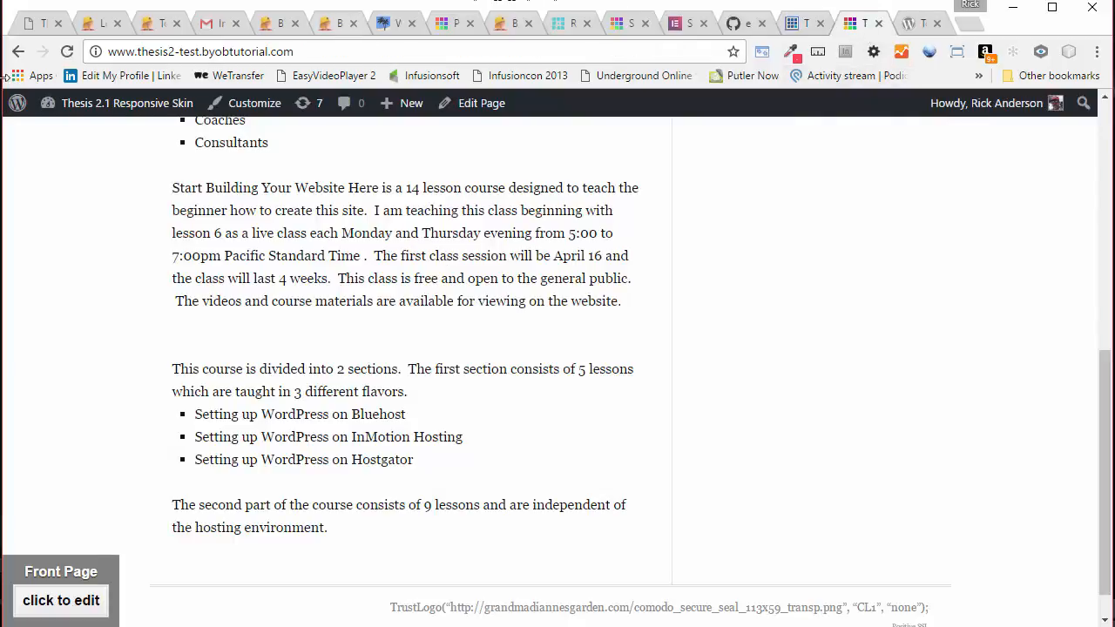
{"action": "left_click", "coordinate": [67, 52]}
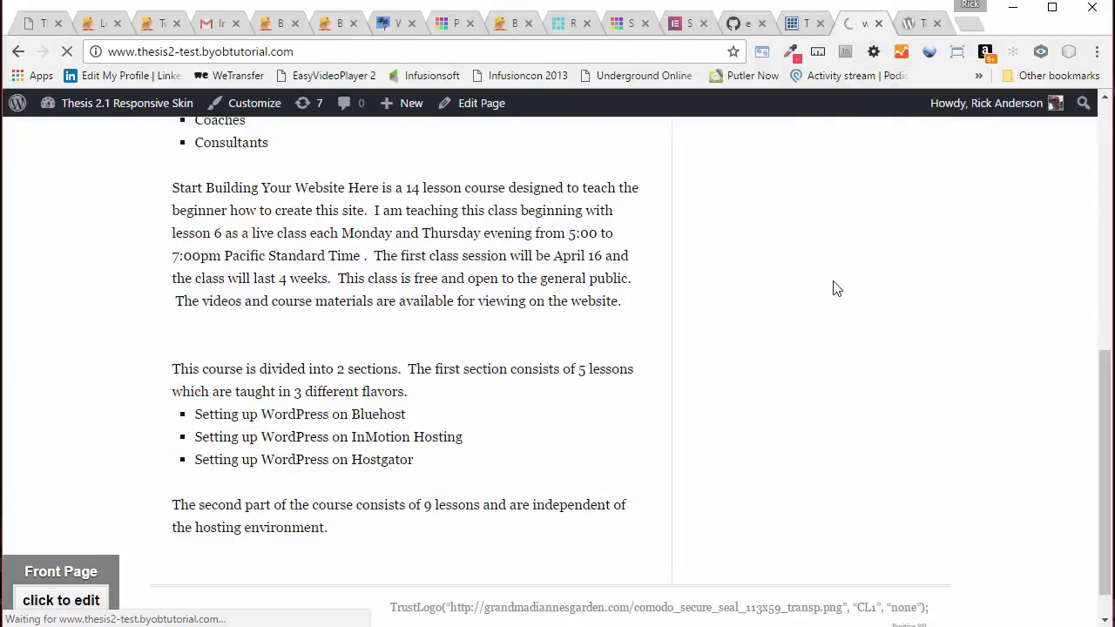
{"action": "scroll", "coordinate": [888, 306], "scroll_direction": "up", "scroll_amount": 6}
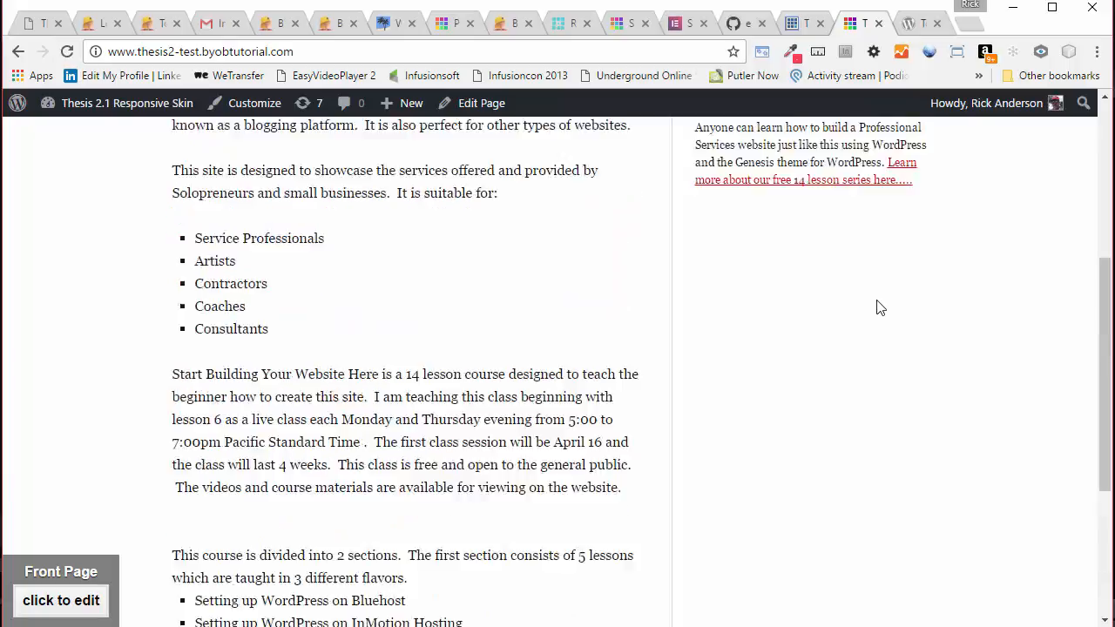
{"action": "scroll", "coordinate": [878, 324], "scroll_direction": "down", "scroll_amount": 5}
{"action": "scroll", "coordinate": [879, 327], "scroll_direction": "down", "scroll_amount": 3}
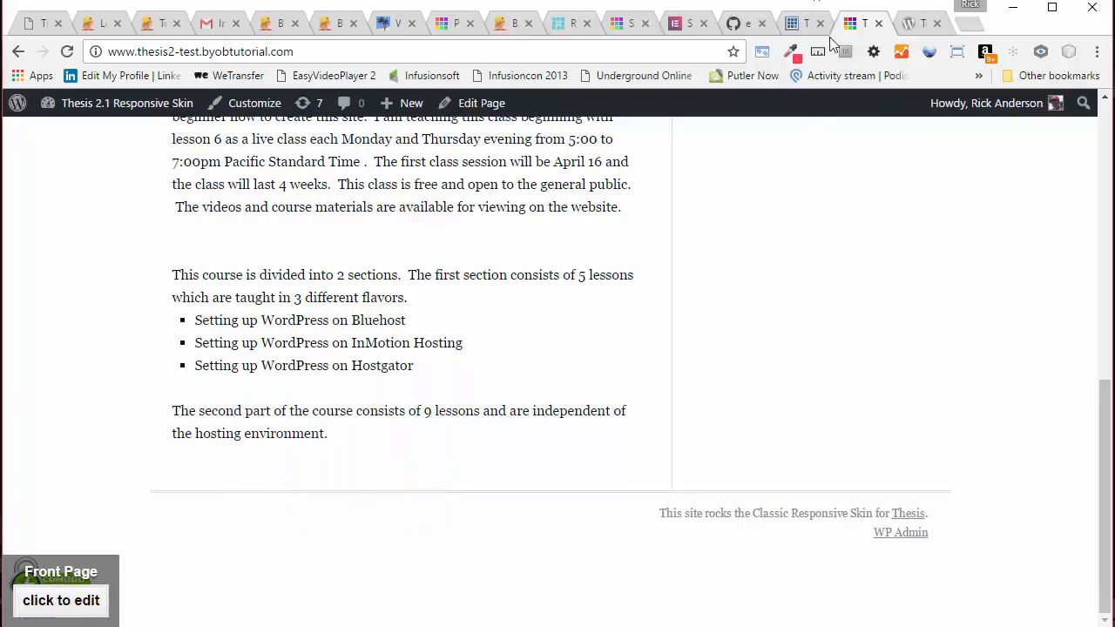
Log out of WordPress, return to the Thesis 2.1 Responsive Skin front page and inspect the Comodo seal and its credentials pop-up
{"action": "mouse_move", "coordinate": [1001, 103]}
{"action": "left_click", "coordinate": [945, 206]}
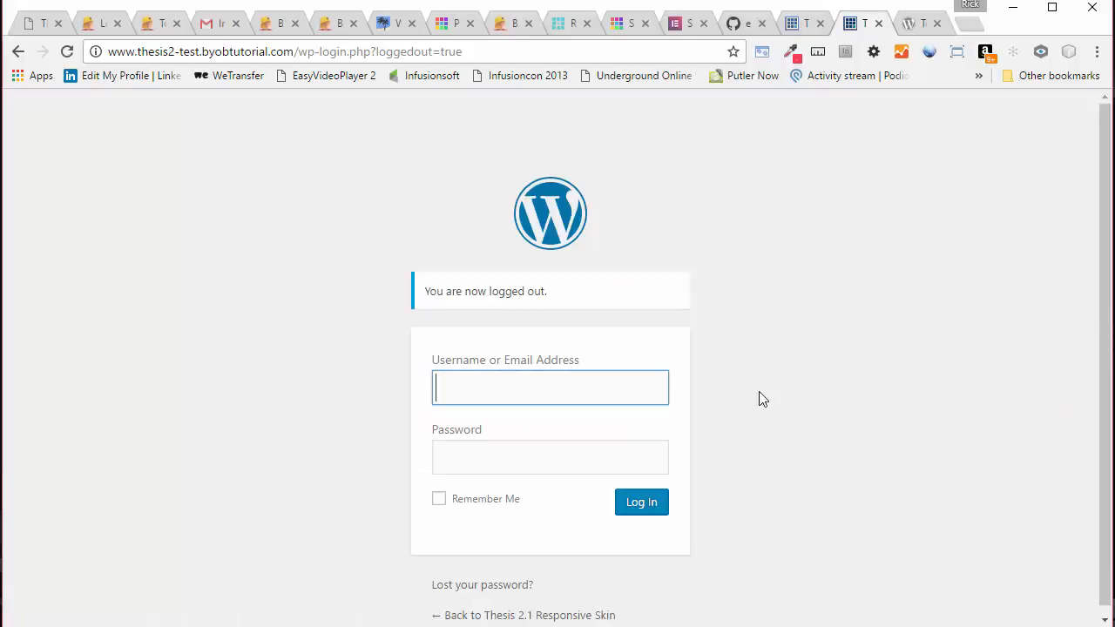
{"action": "left_click", "coordinate": [515, 616]}
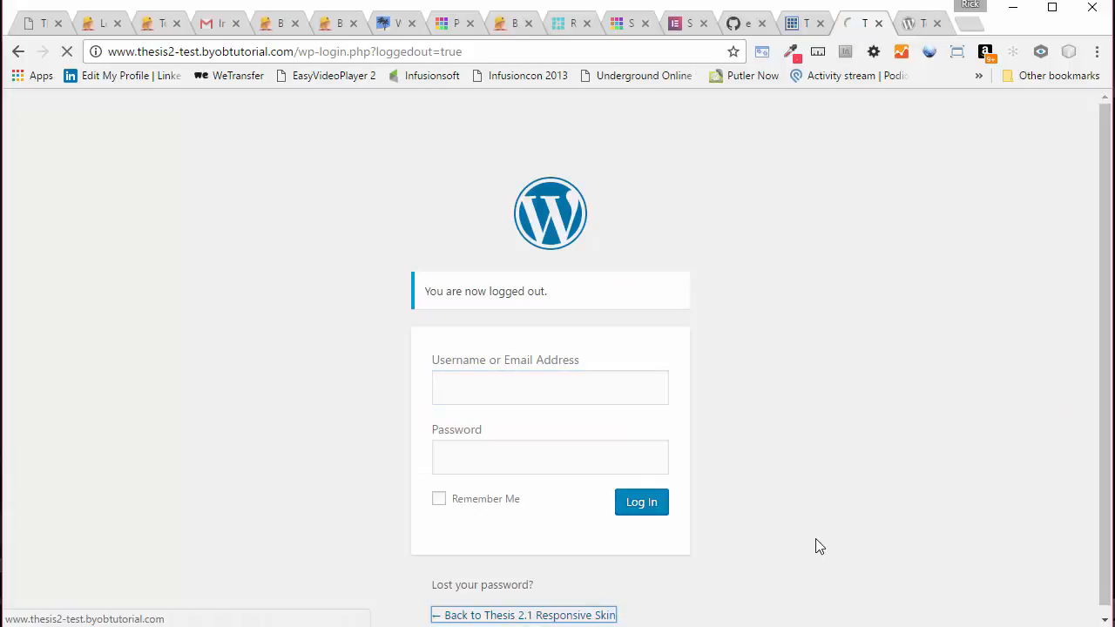
{"action": "scroll", "coordinate": [769, 508], "scroll_direction": "down", "scroll_amount": 10}
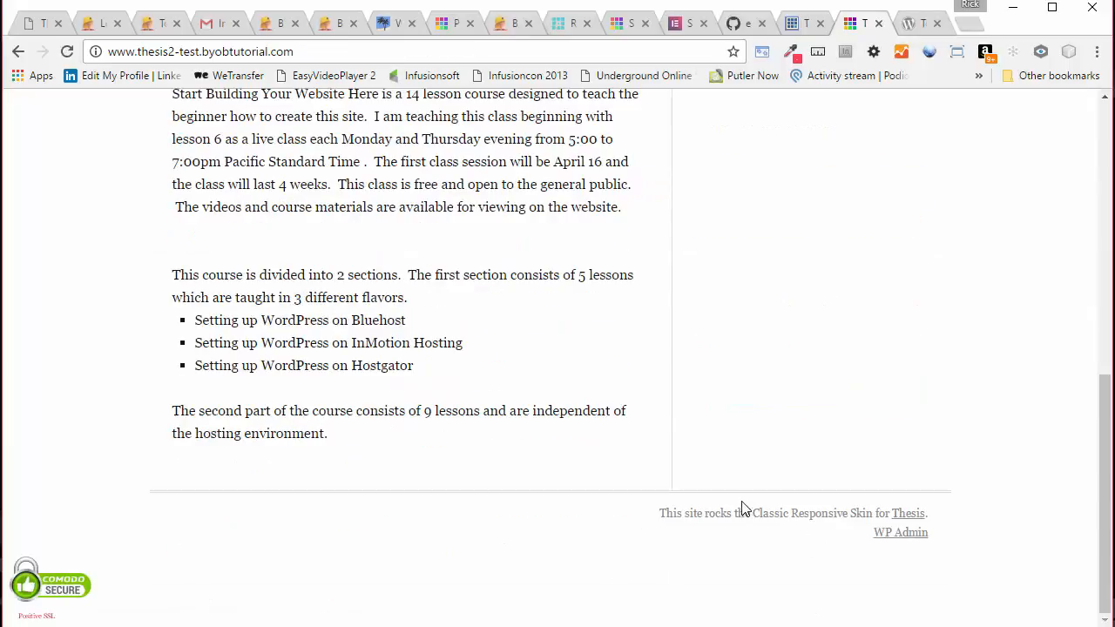
{"action": "mouse_move", "coordinate": [68, 596]}
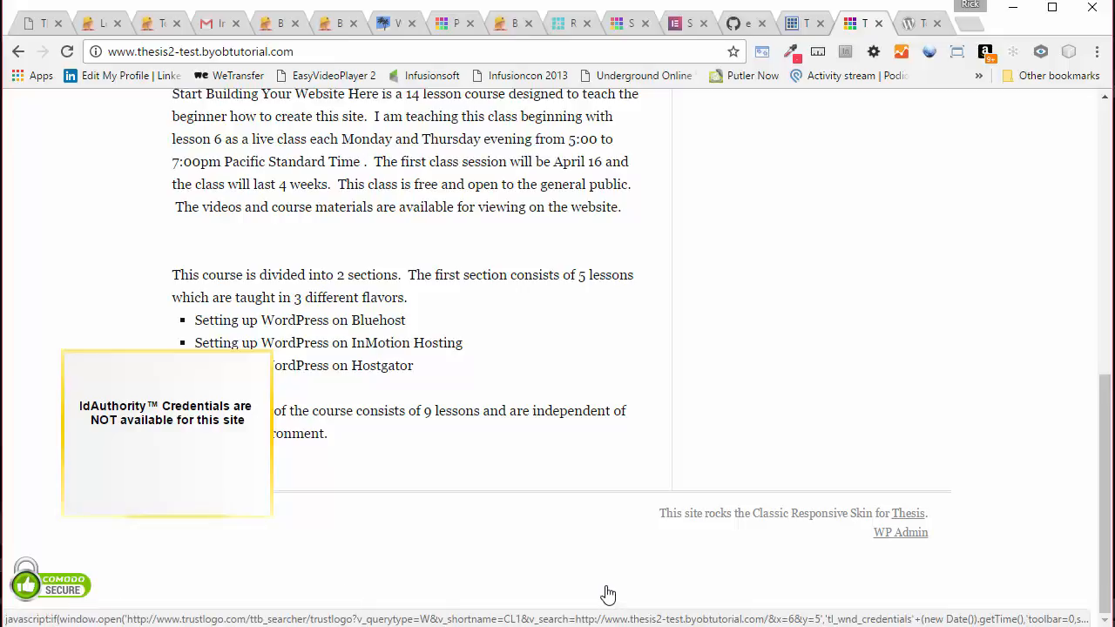
{"action": "scroll", "coordinate": [853, 413], "scroll_direction": "up", "scroll_amount": 10}
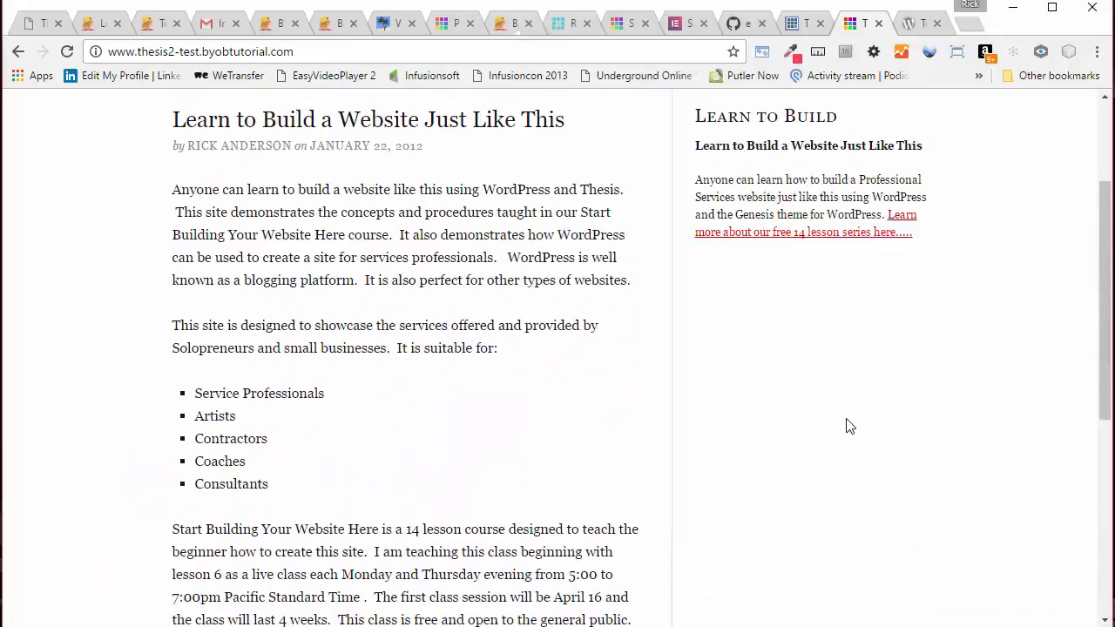